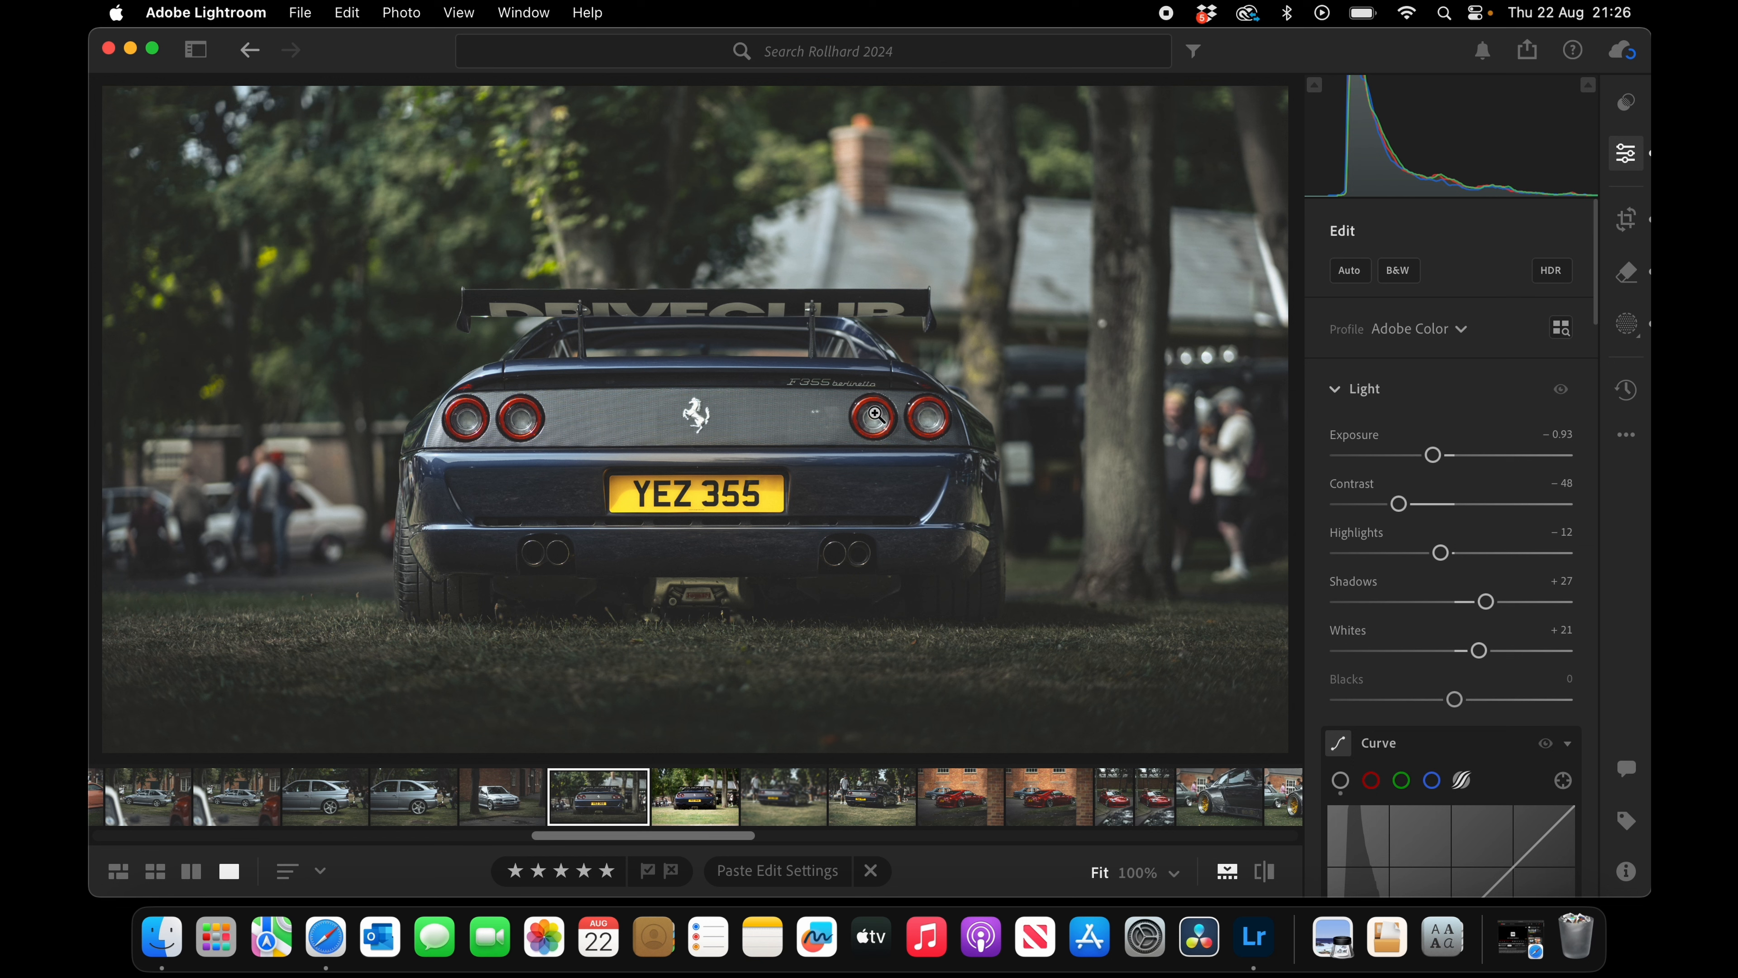
Step: Copy the edit settings of the darker, edited Ferrari photo and paste them onto the unedited Ferrari photo next to it
left_click(696, 802)
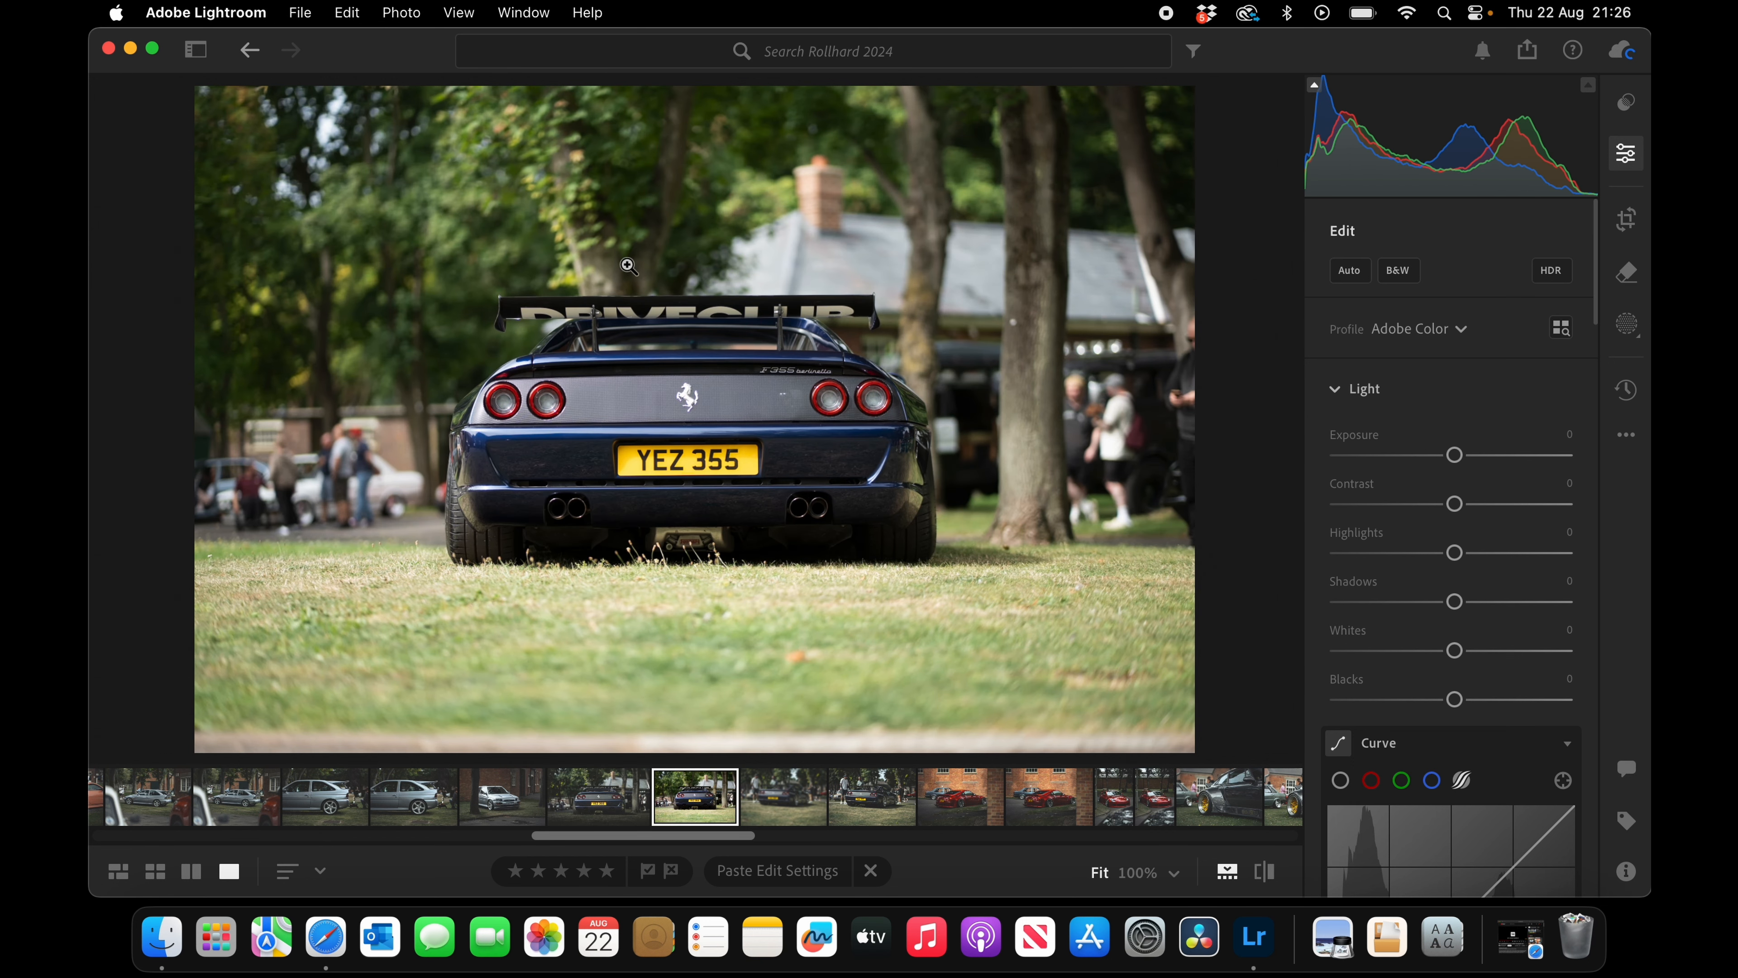
left_click(608, 796)
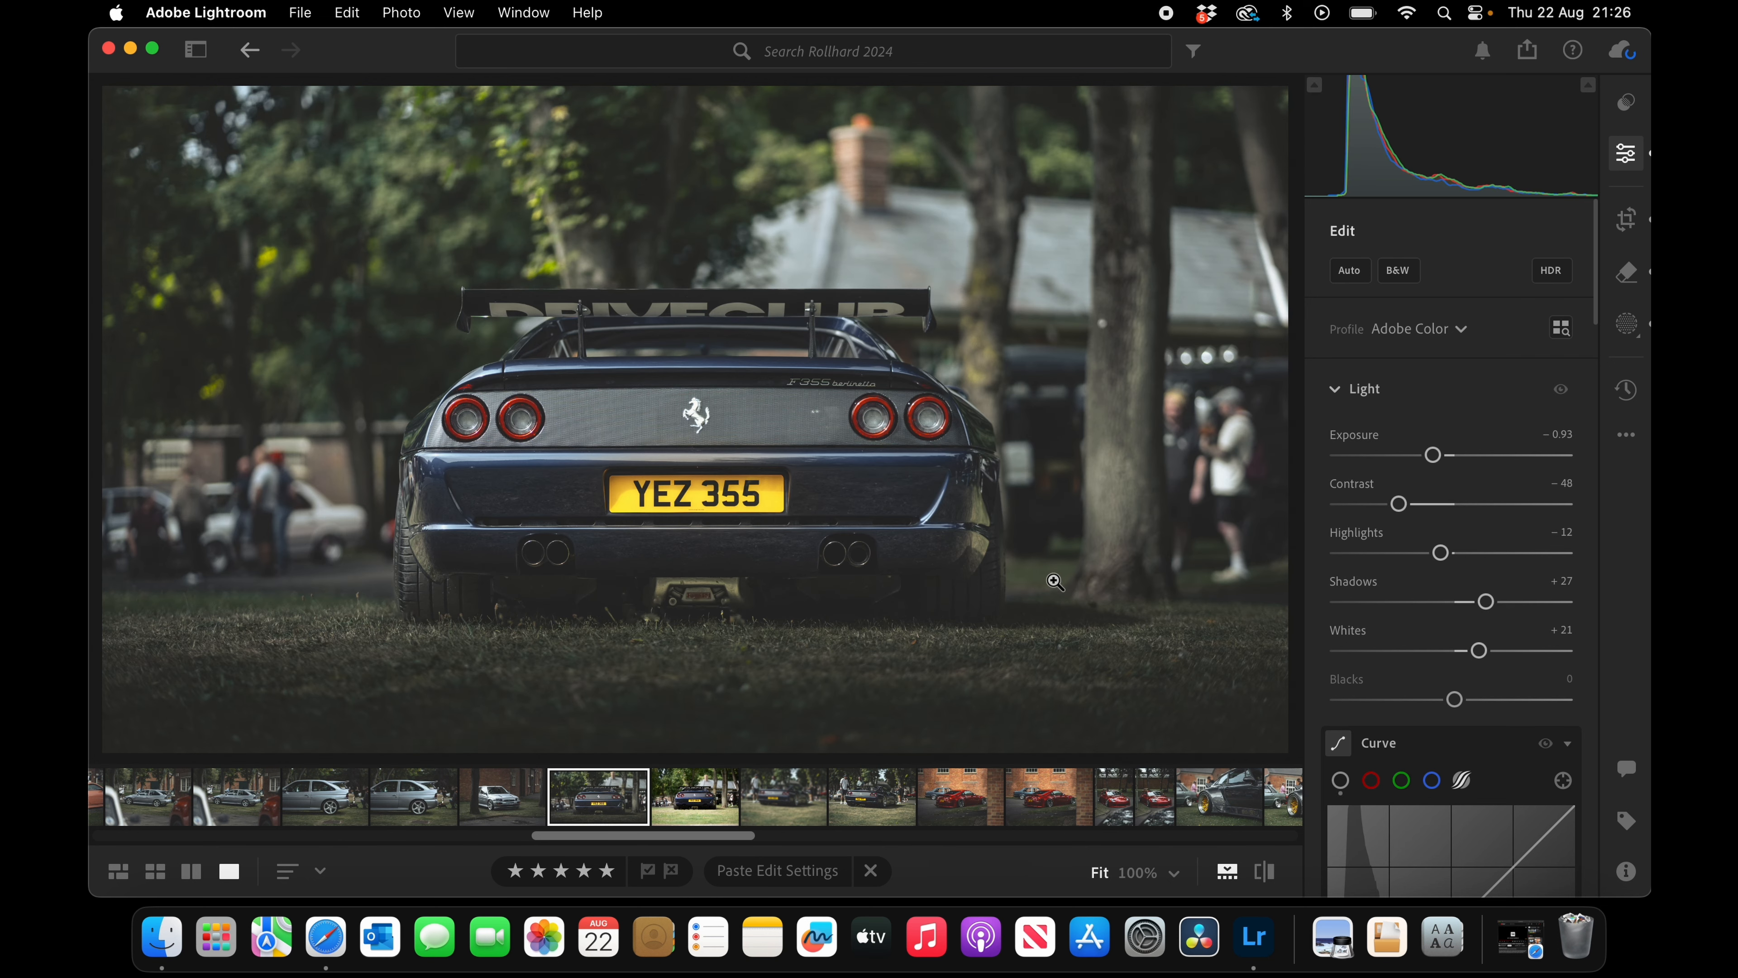
key("super+c")
left_click(694, 804)
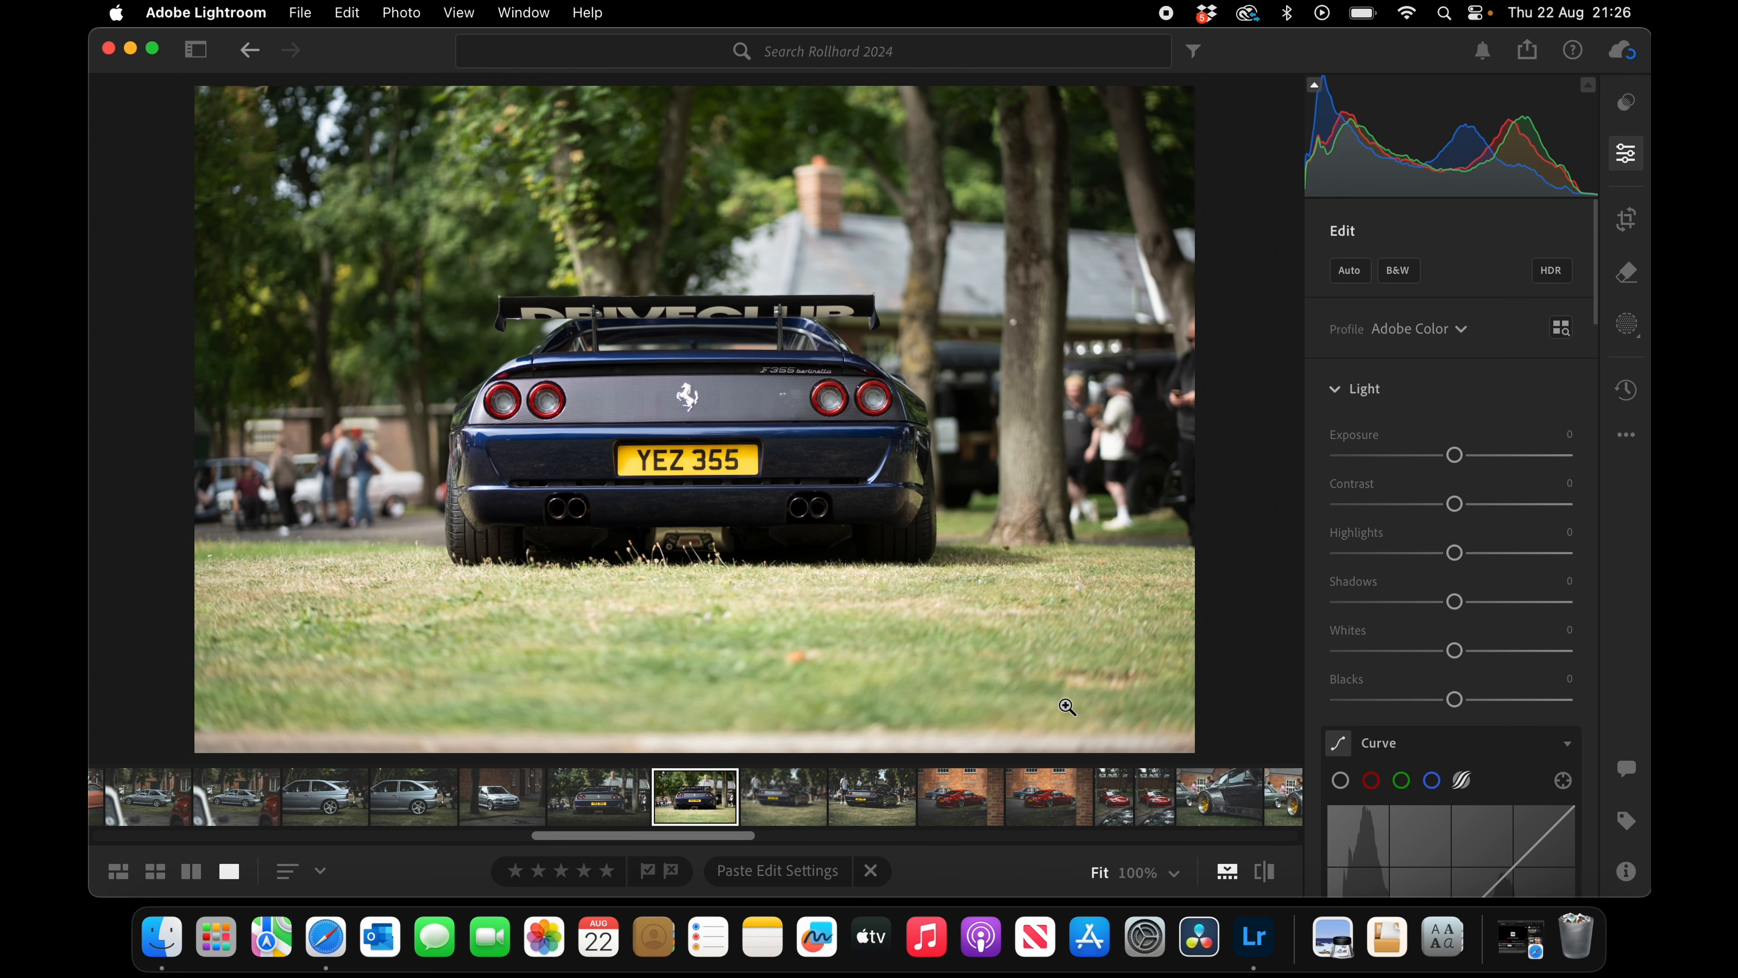
key("super+v")
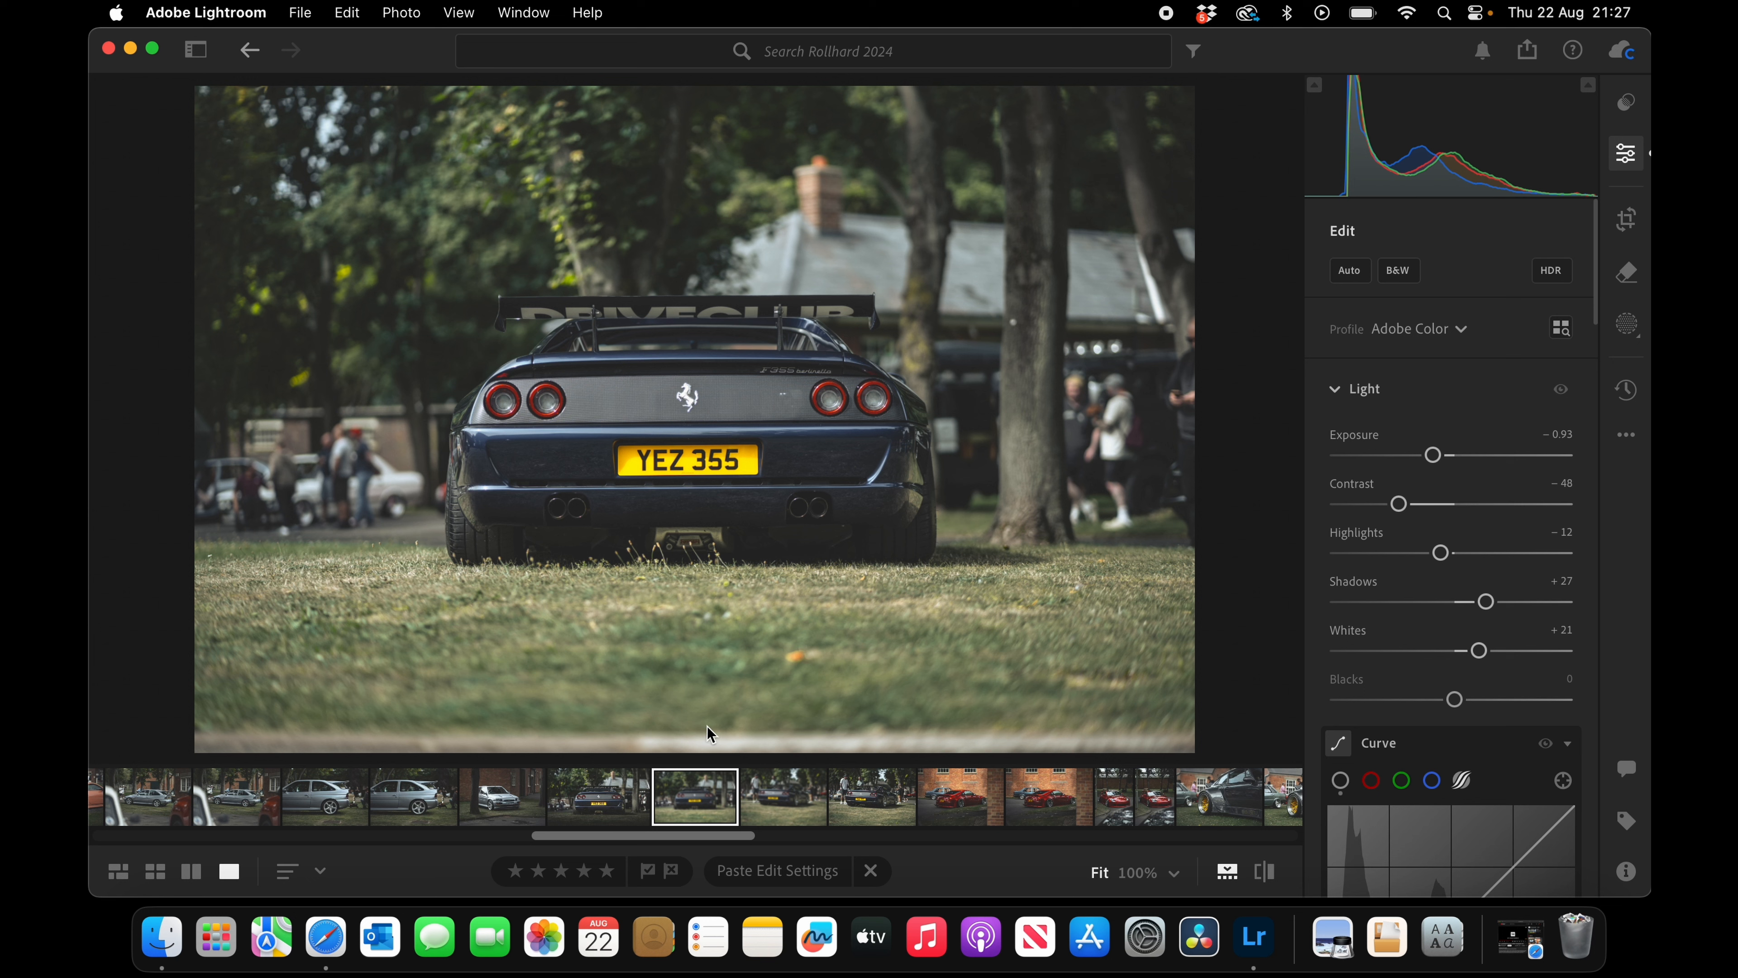
Step: Compare the two Ferrari photos, view which edit settings can be copied from the first one, and close the choices without copying
key("Left")
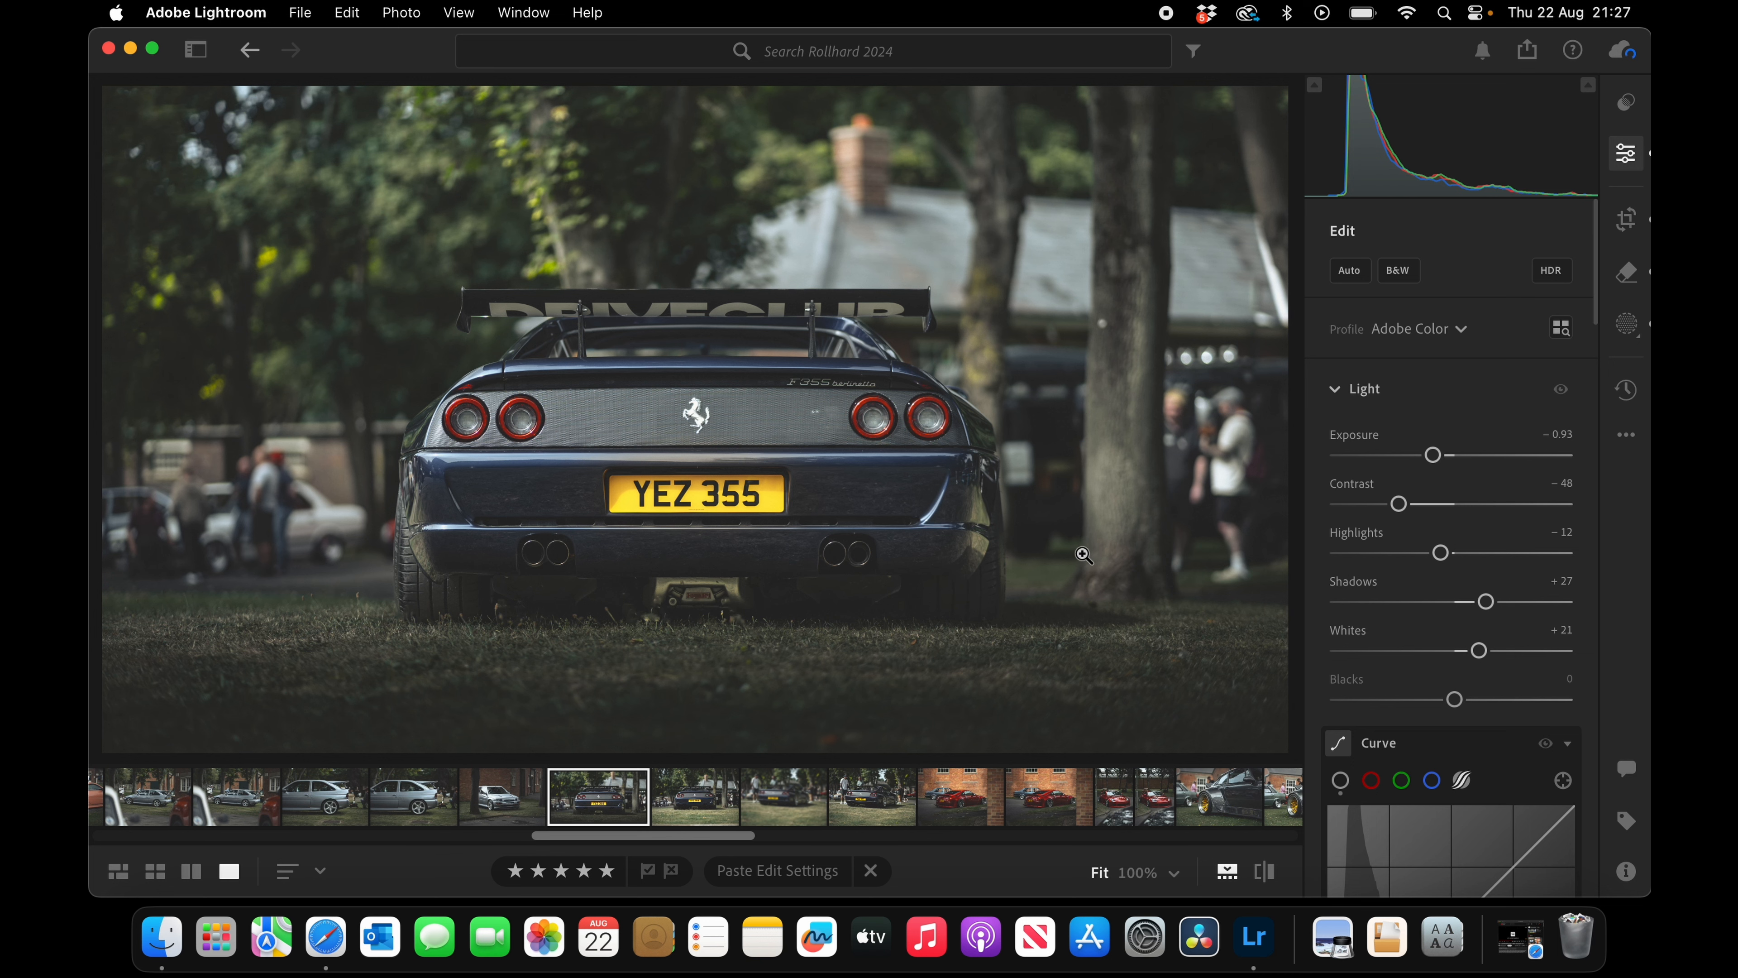
left_click(693, 794)
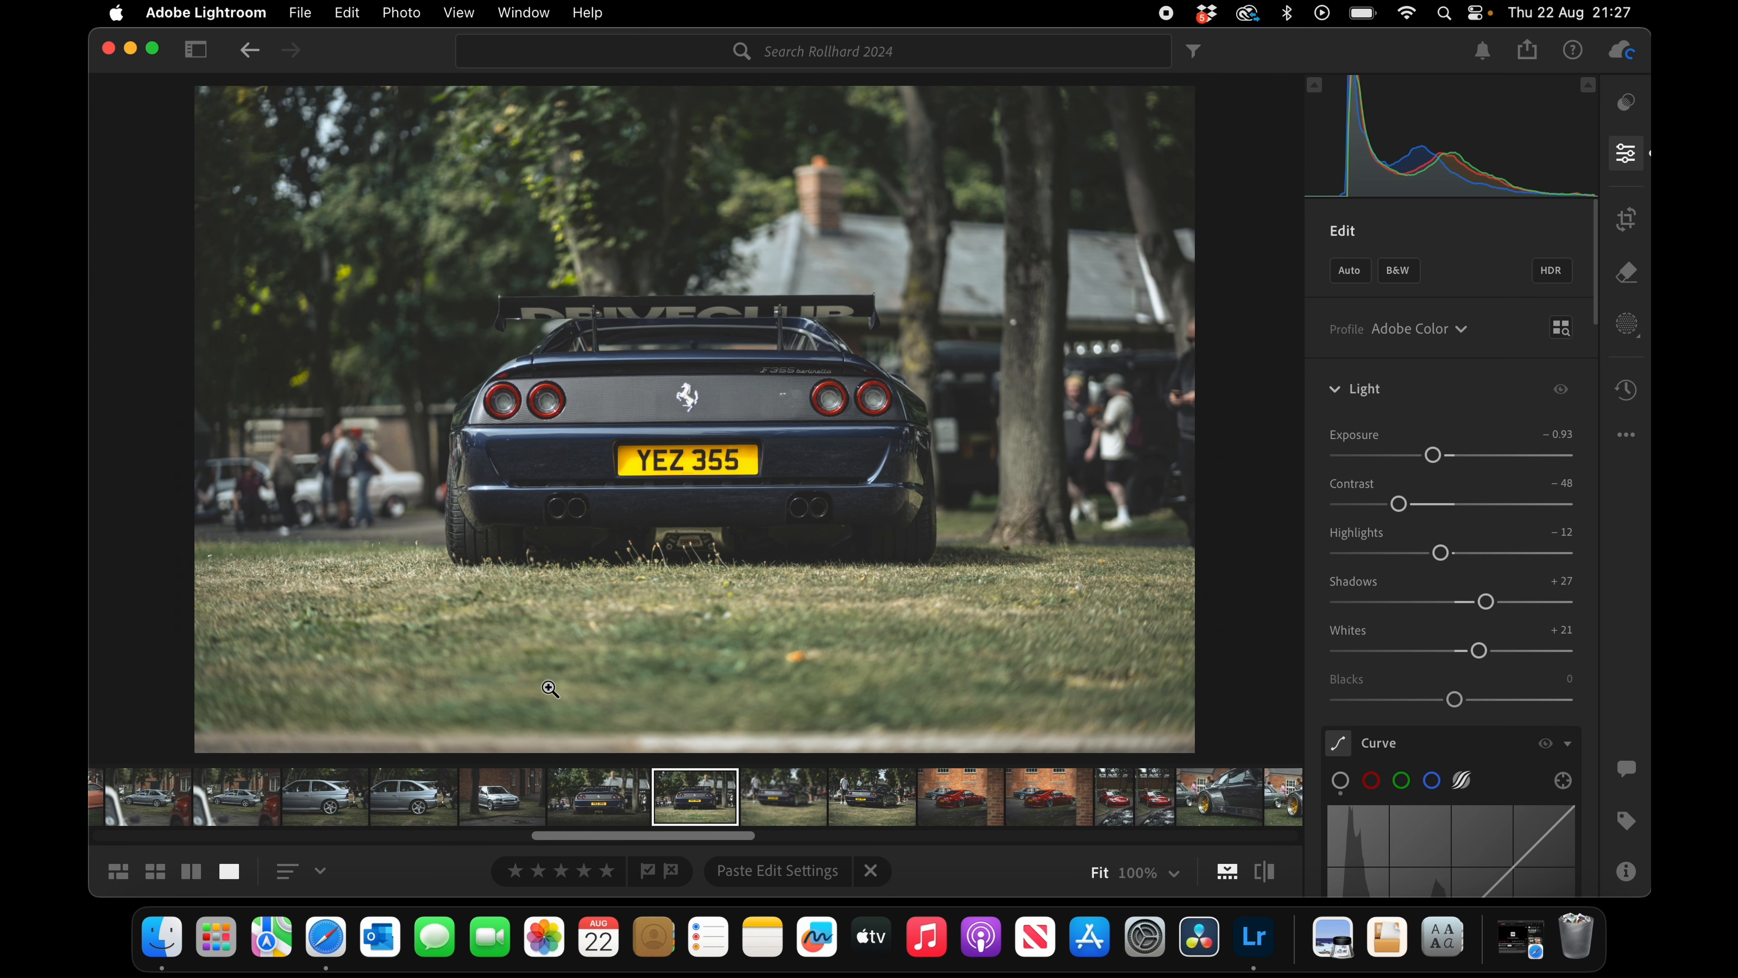
left_click(609, 807)
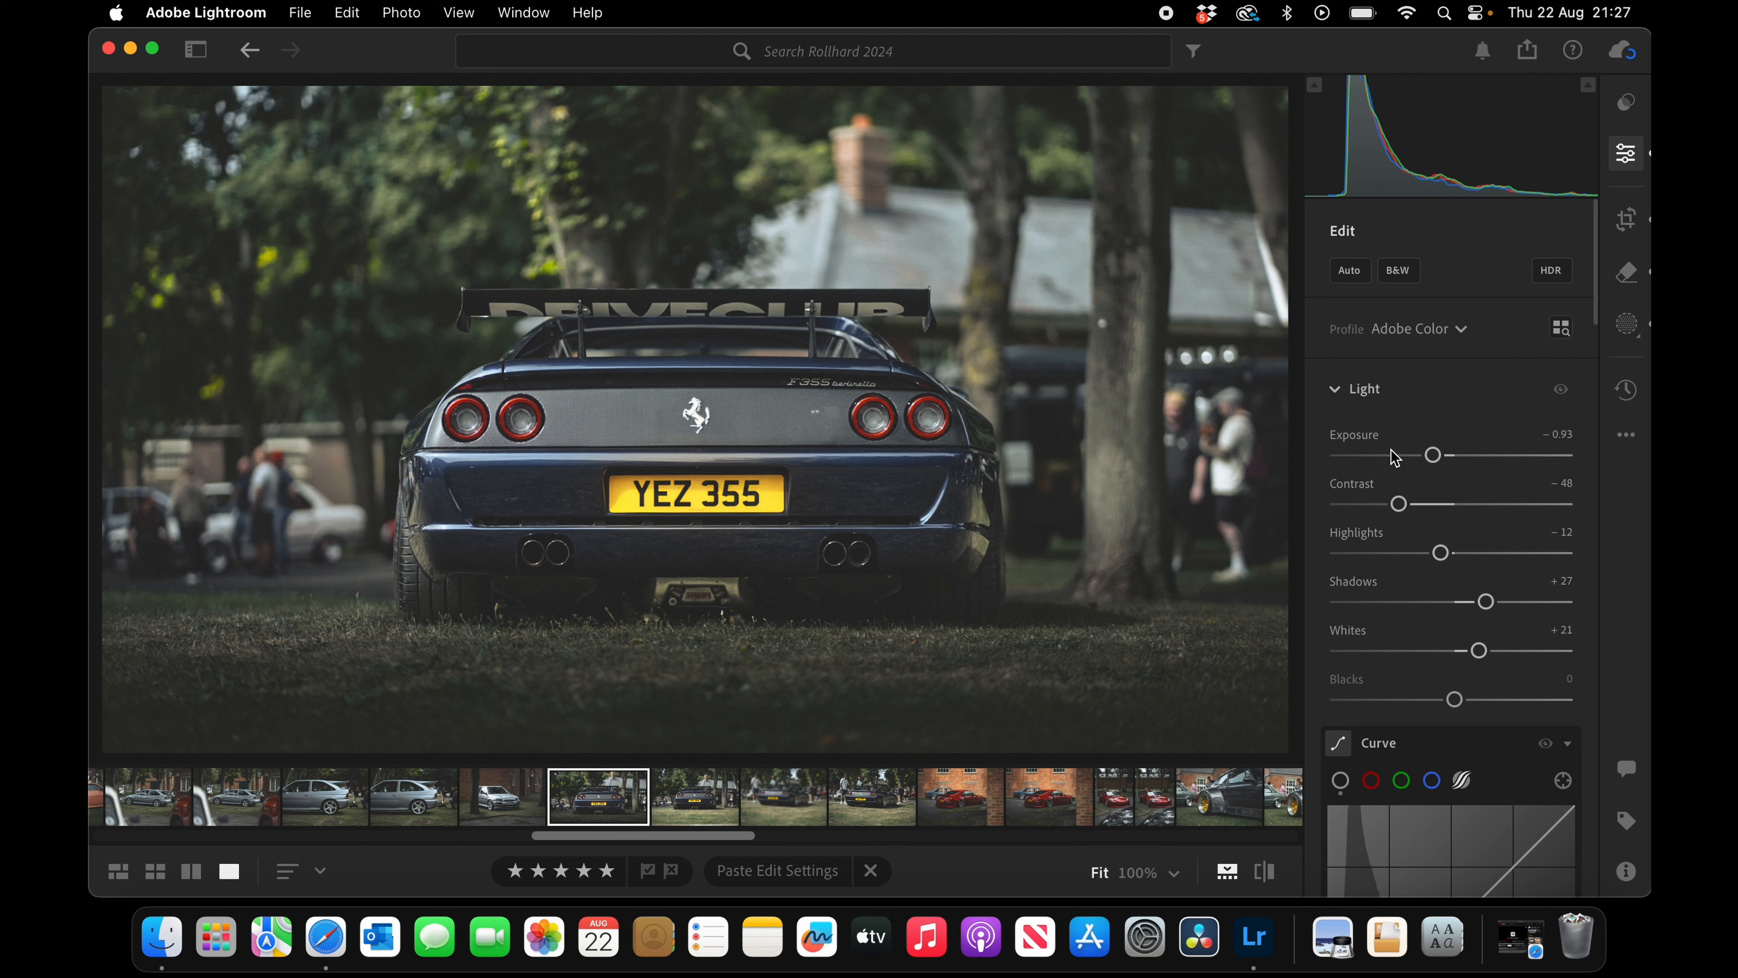
left_click(1626, 435)
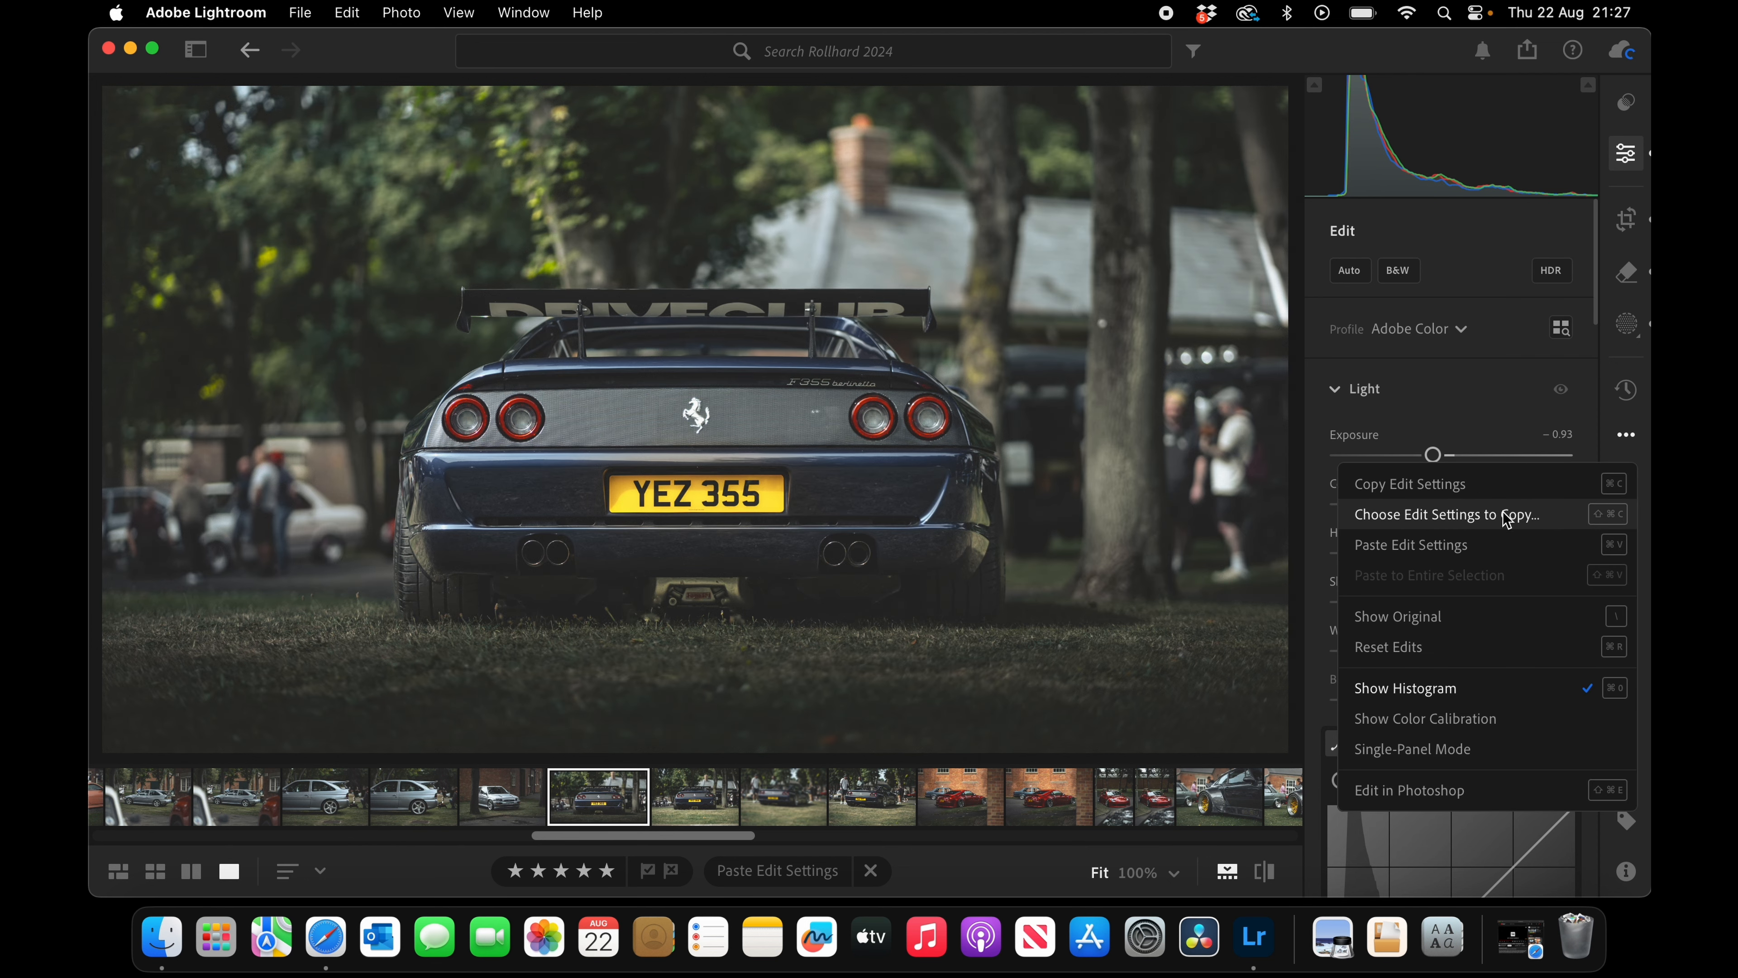
left_click(1476, 527)
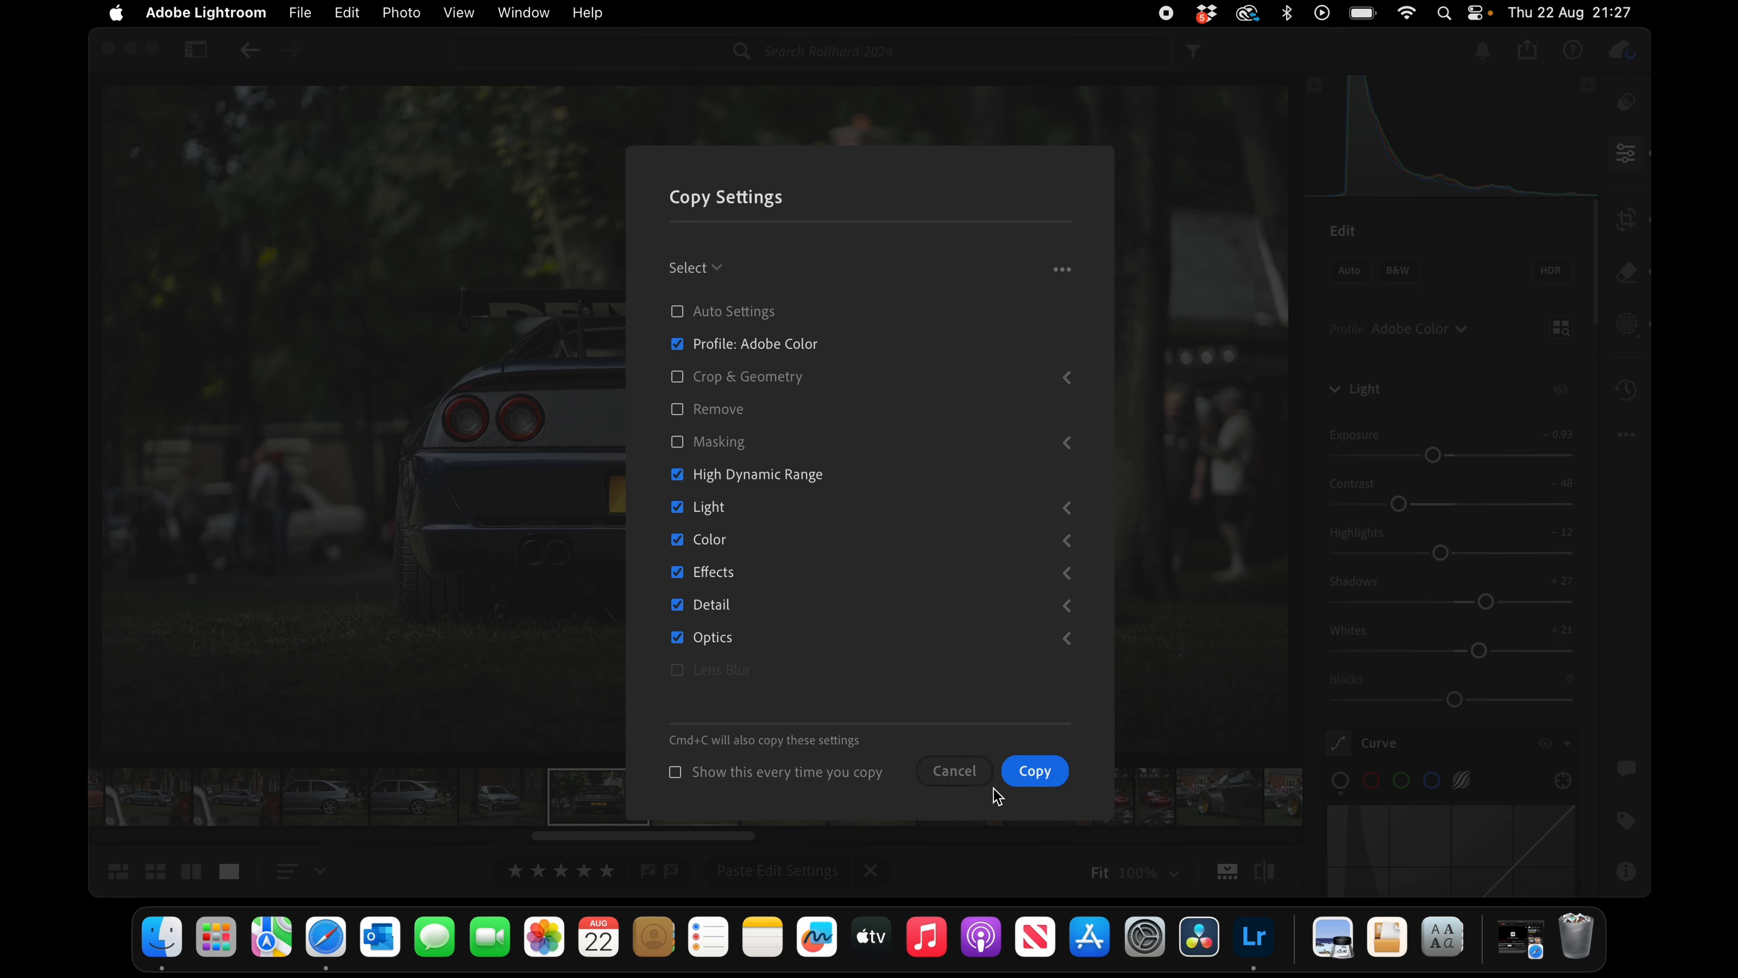
left_click(956, 772)
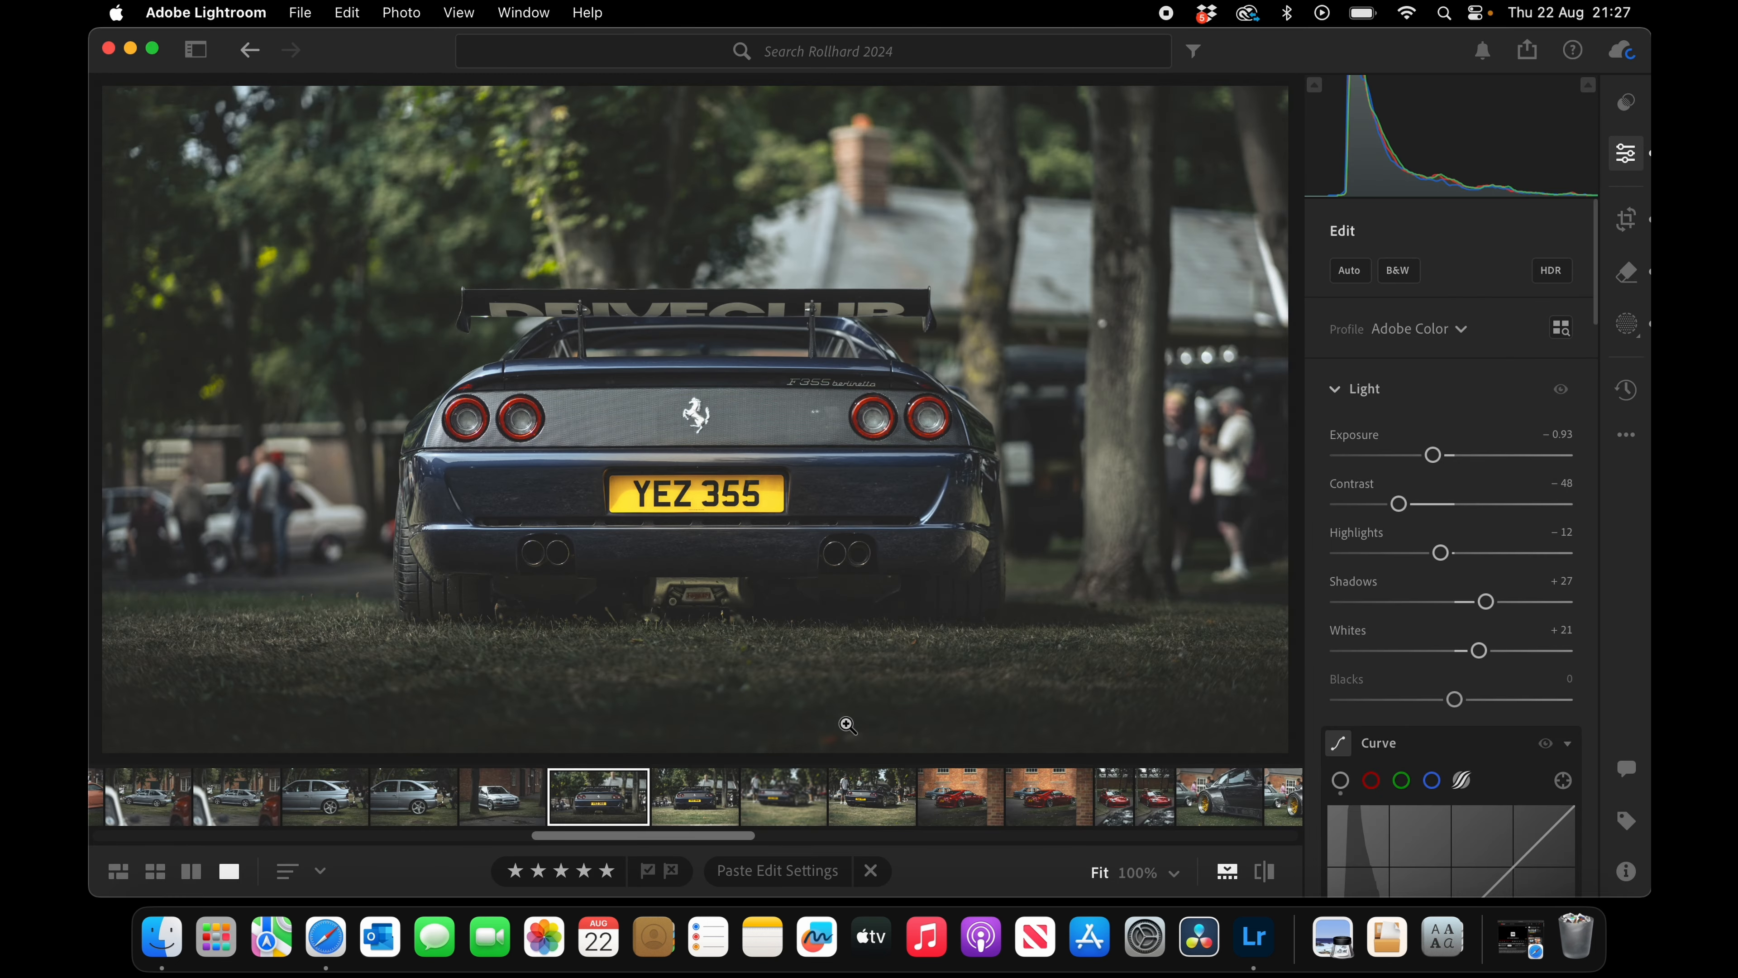
Step: Try portrait and landscape crop orientations on the second Ferrari photo and reset the crop
left_click(698, 807)
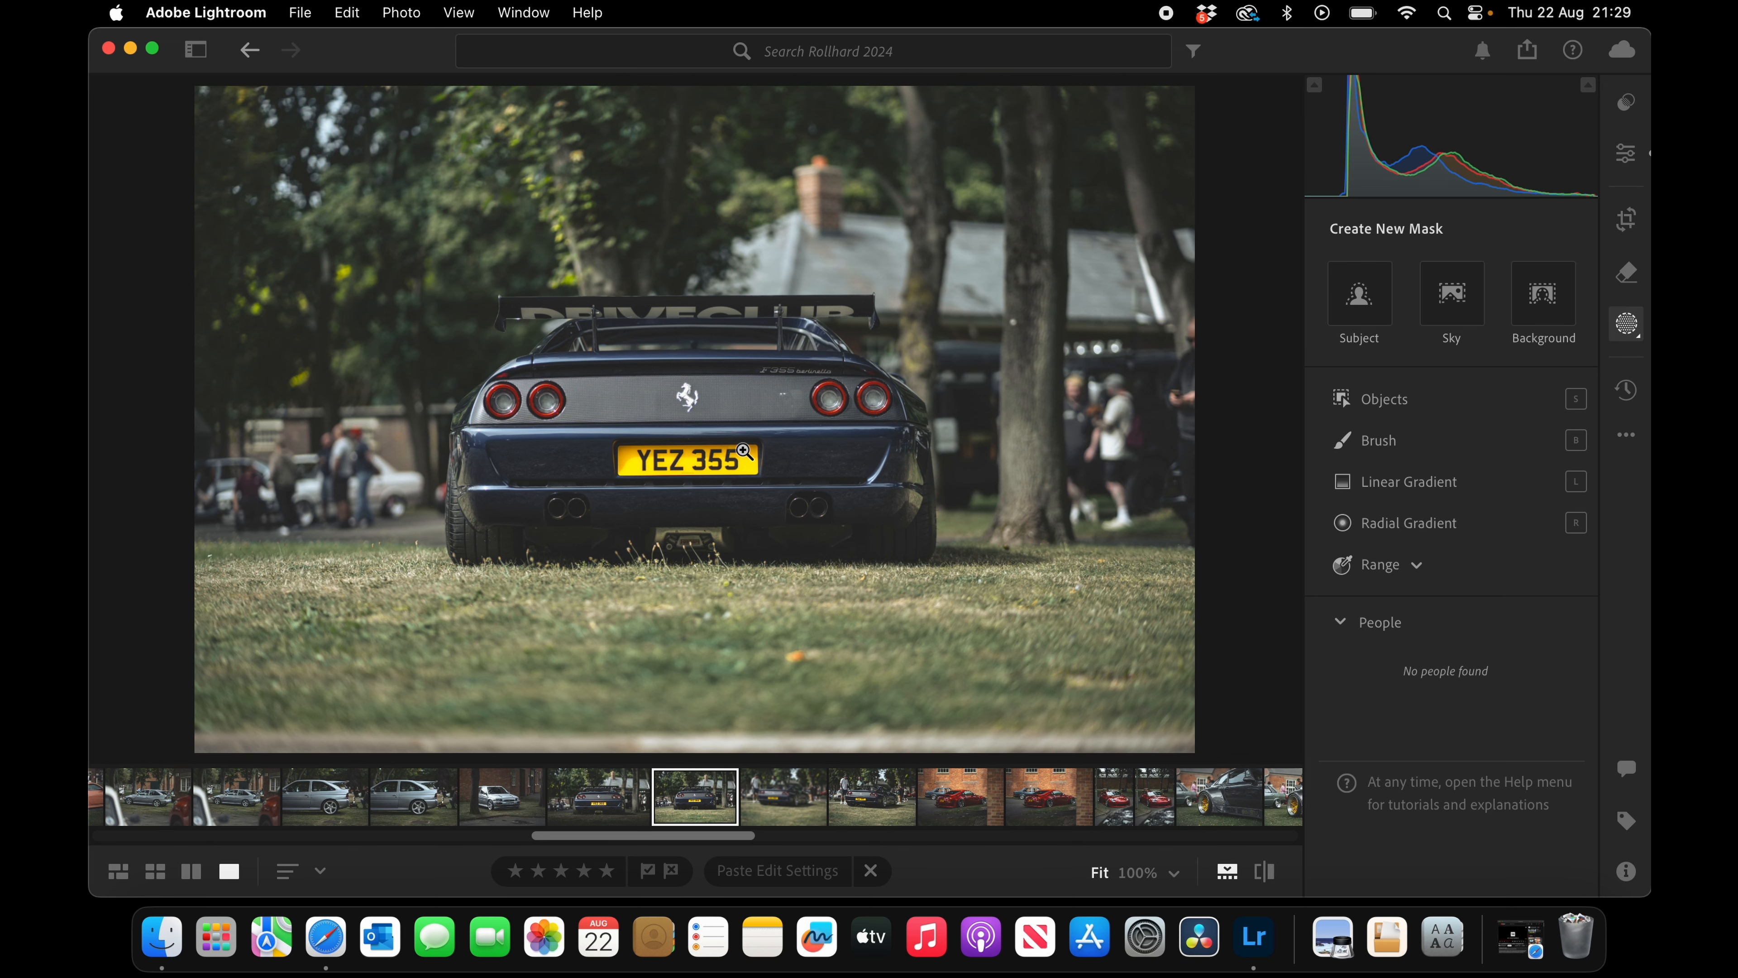
key("c")
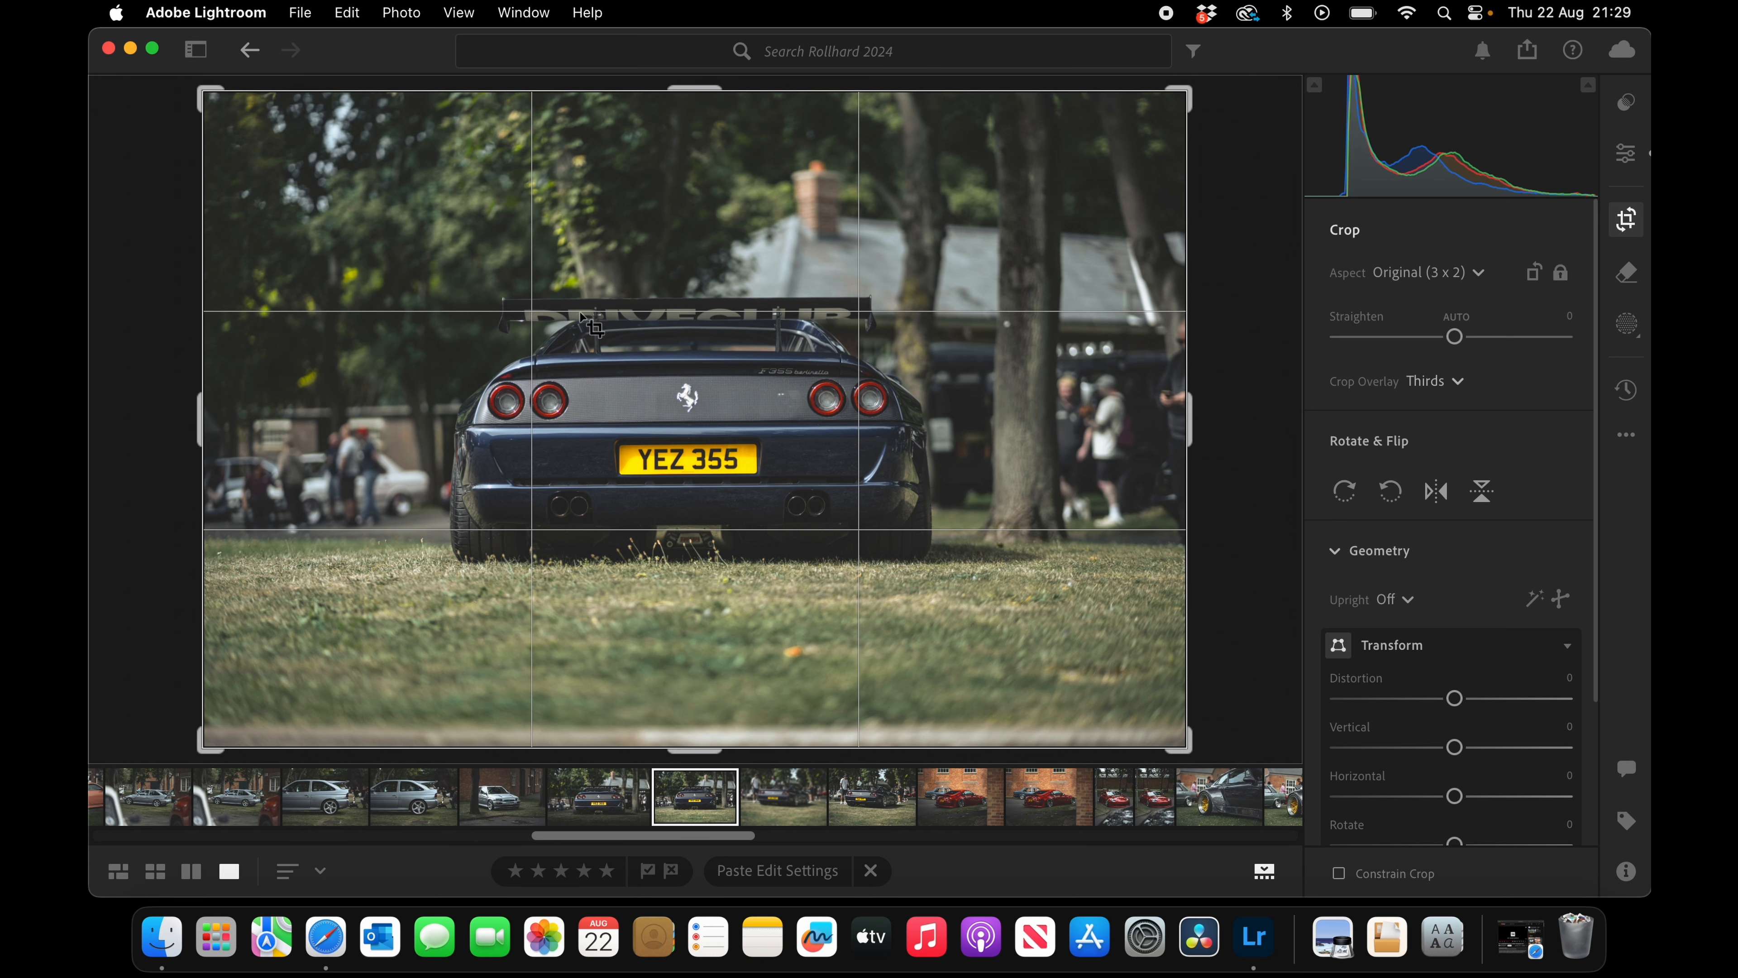
key("x")
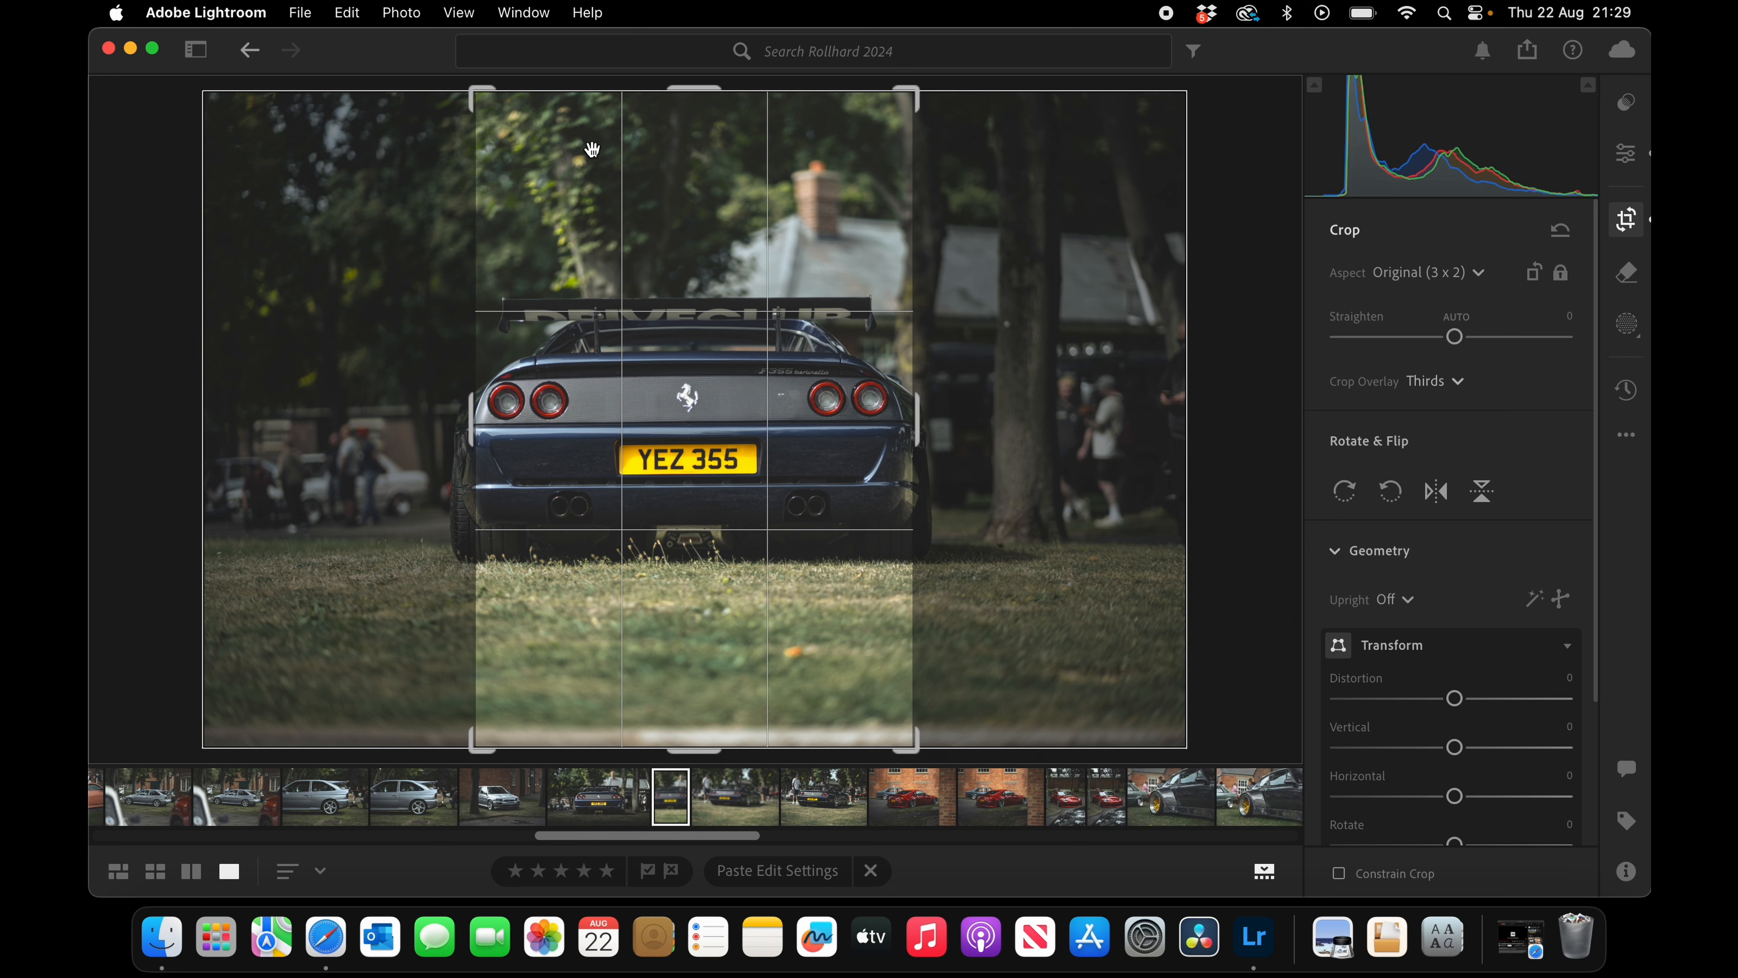
key("x")
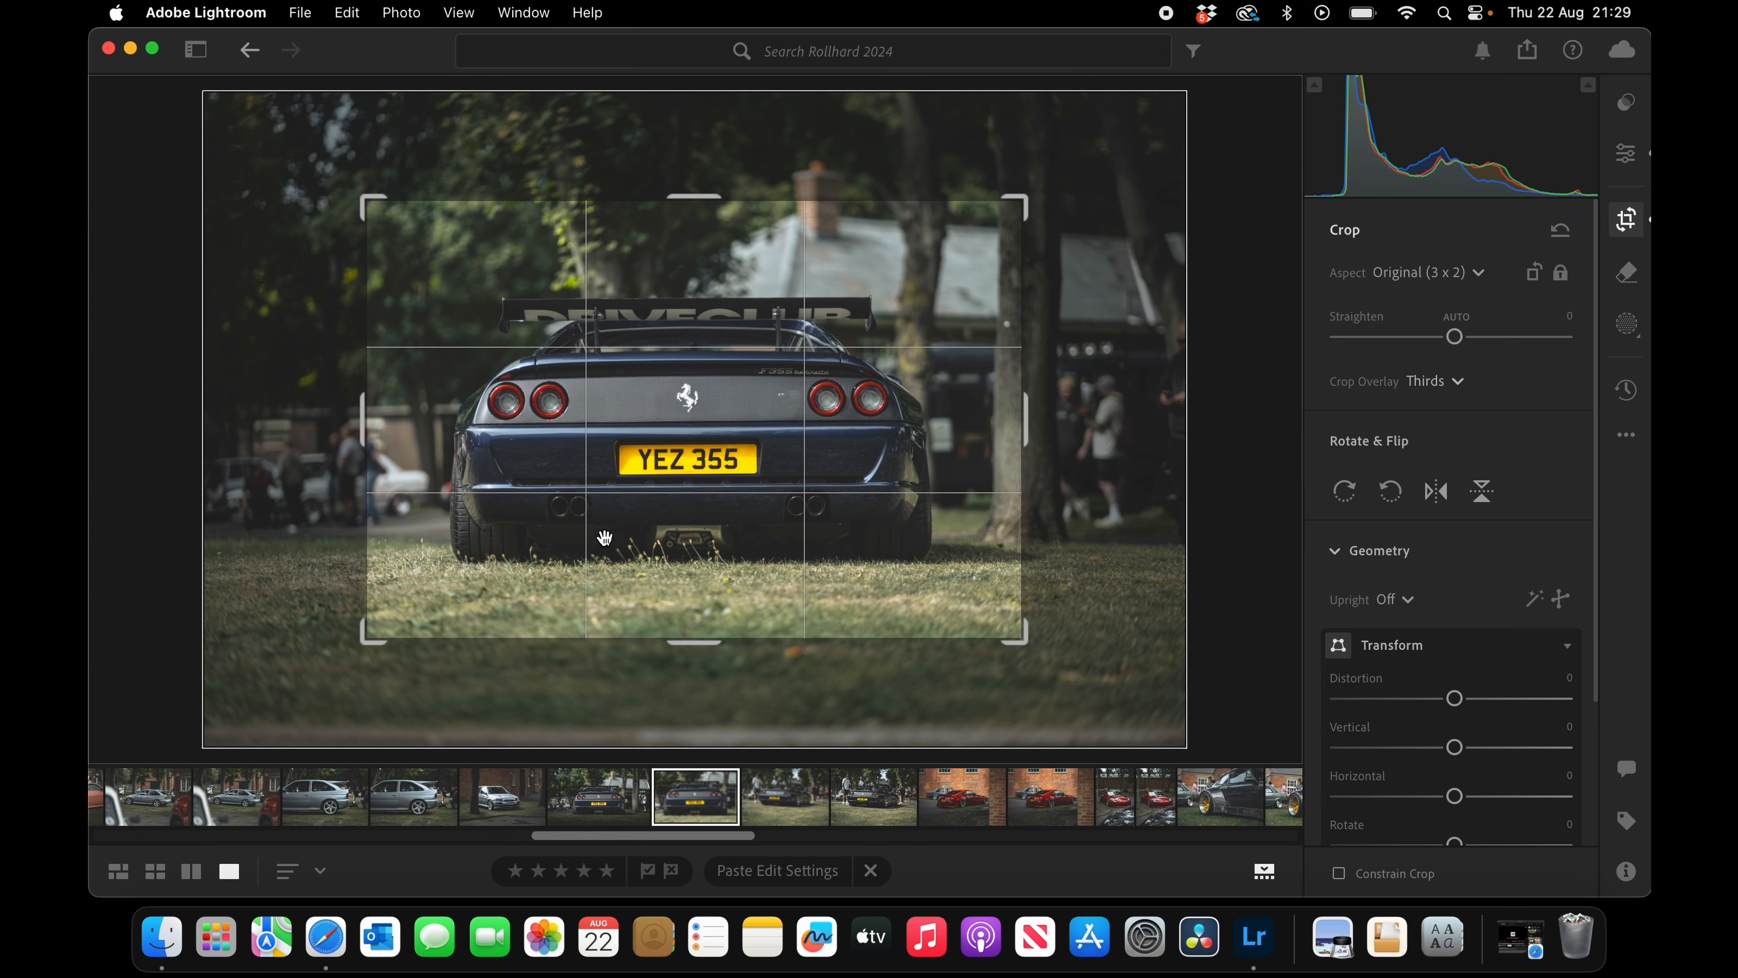
double_click(571, 509)
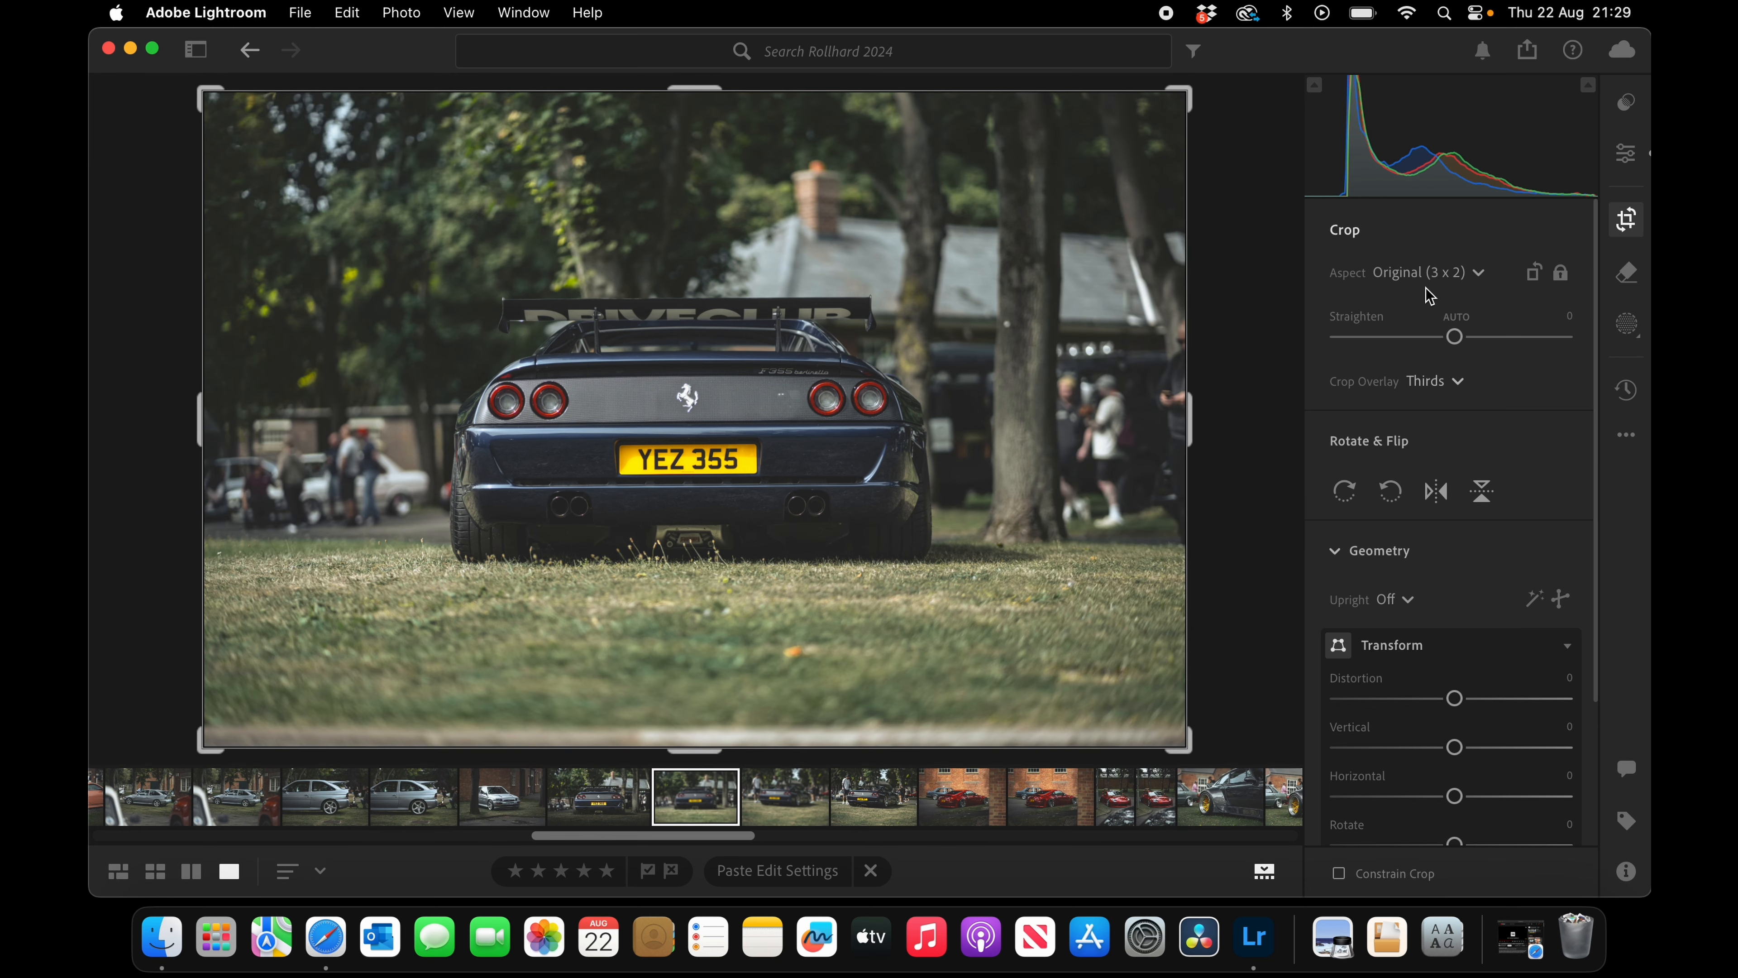
Step: Crop the Ferrari photo to a 16 x 9 aspect ratio and shift the image slightly downward within the frame
left_click(1468, 274)
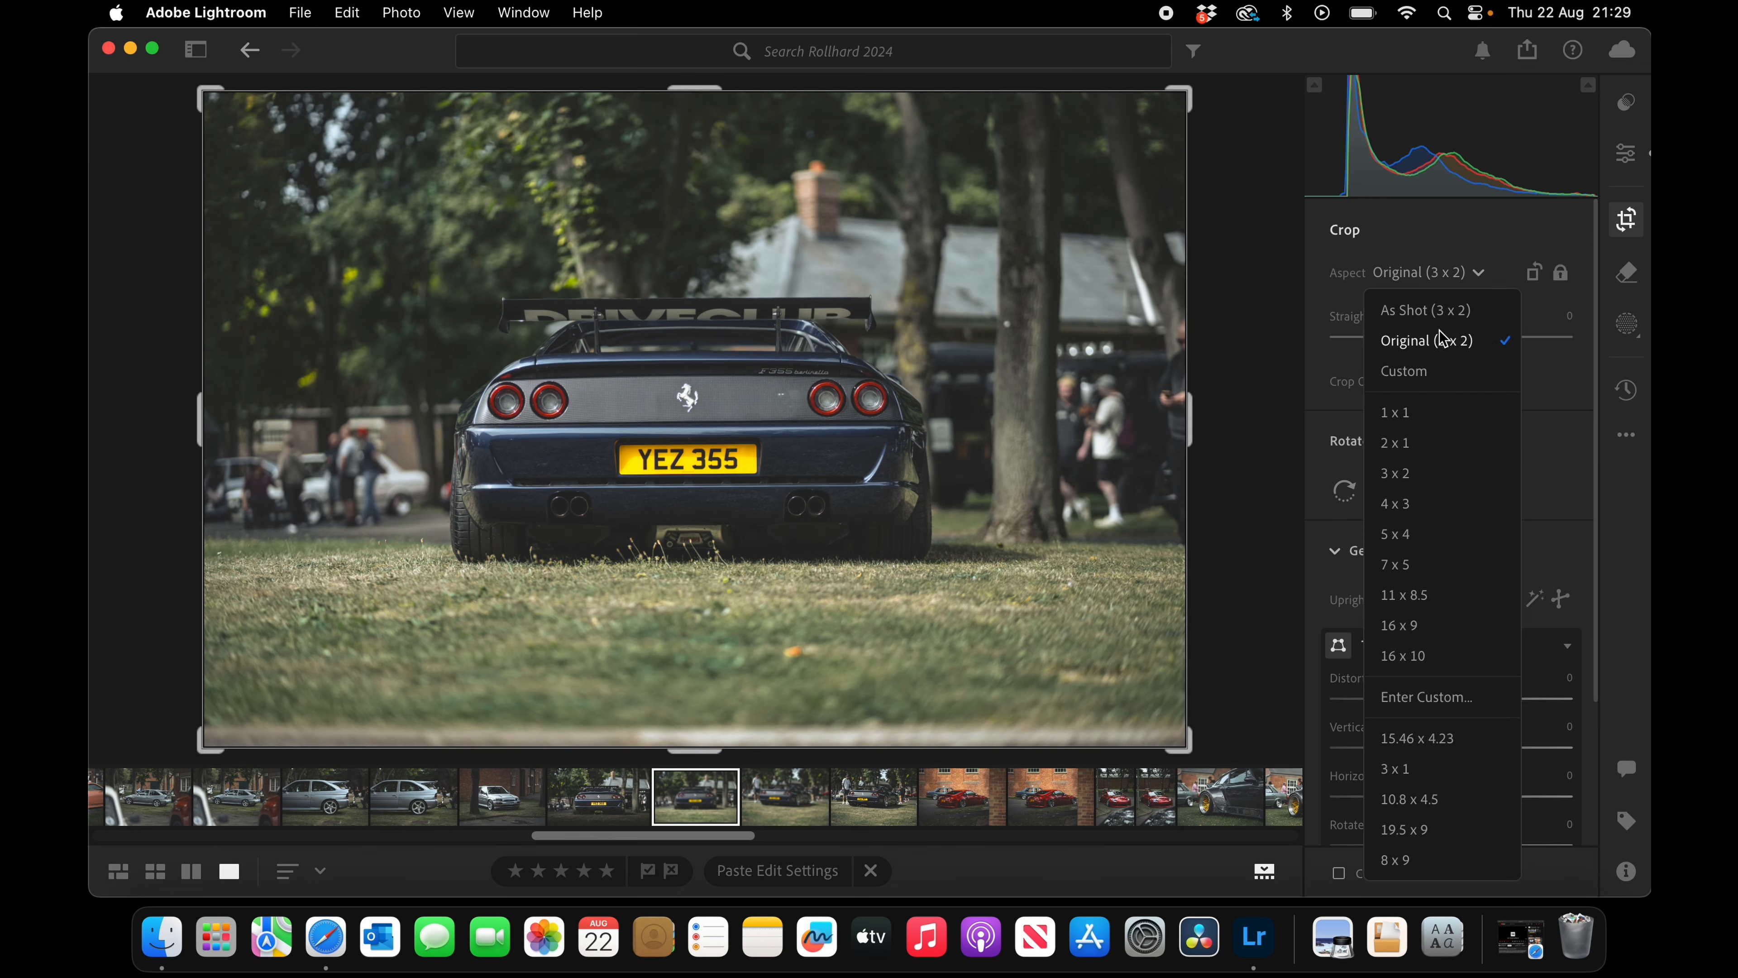
left_click(1435, 627)
left_click_drag(936, 426, 938, 460)
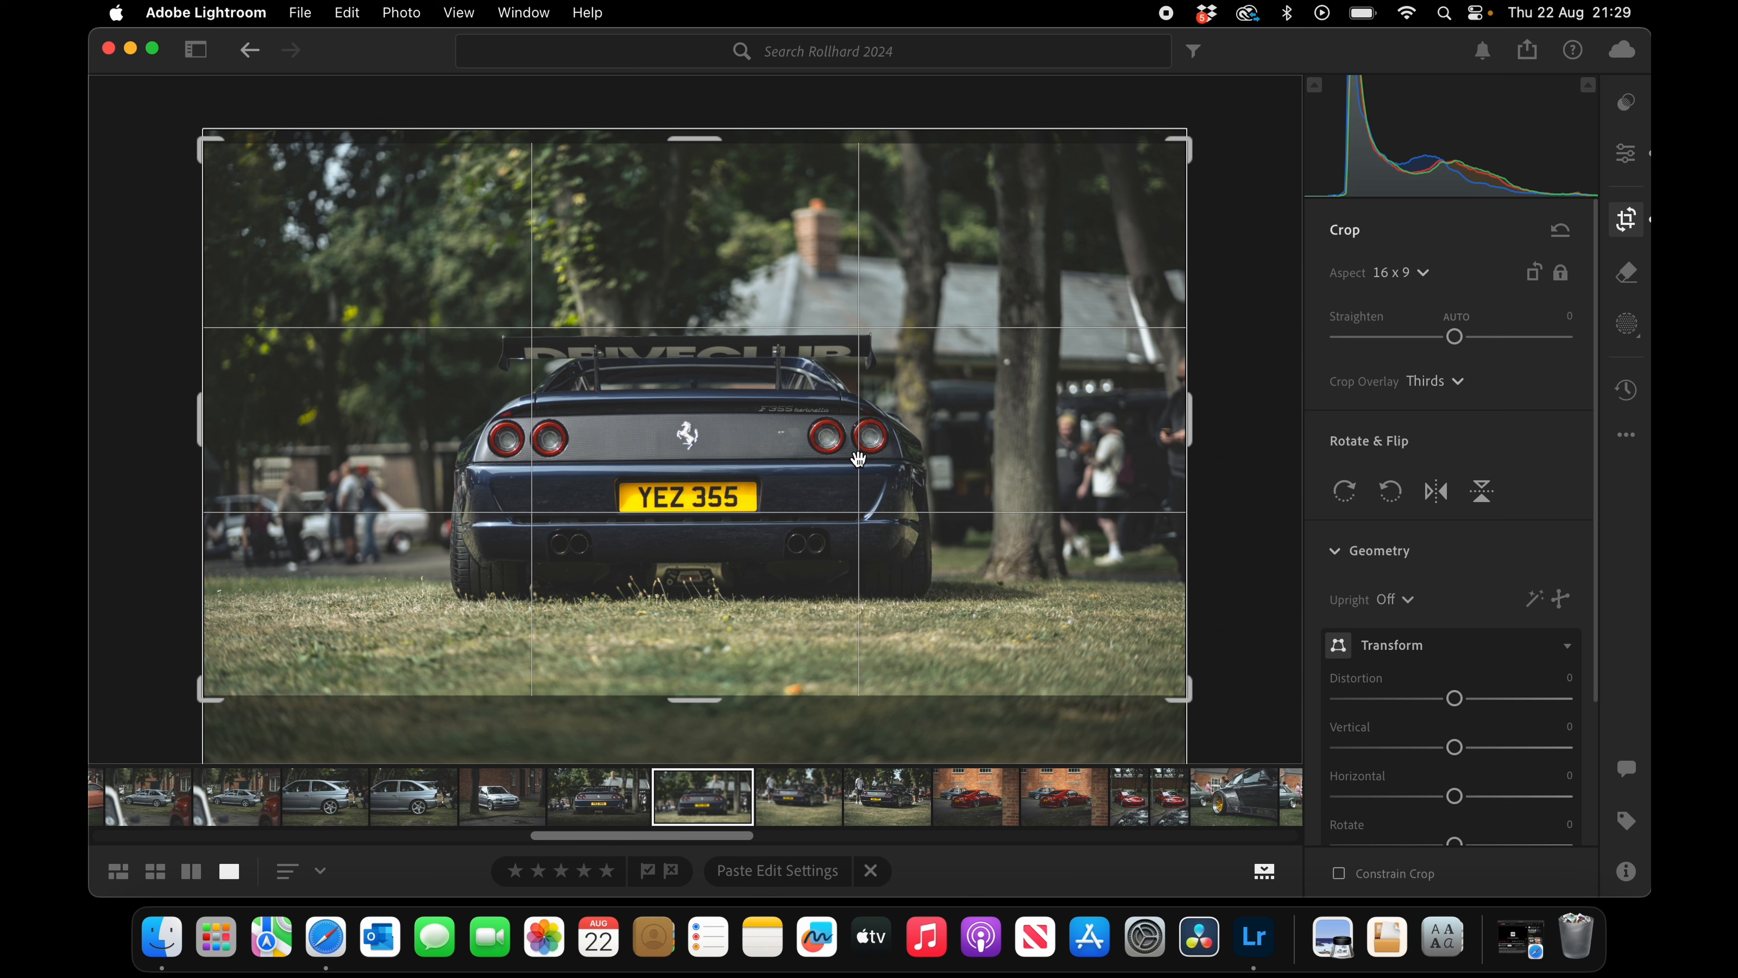
key("e")
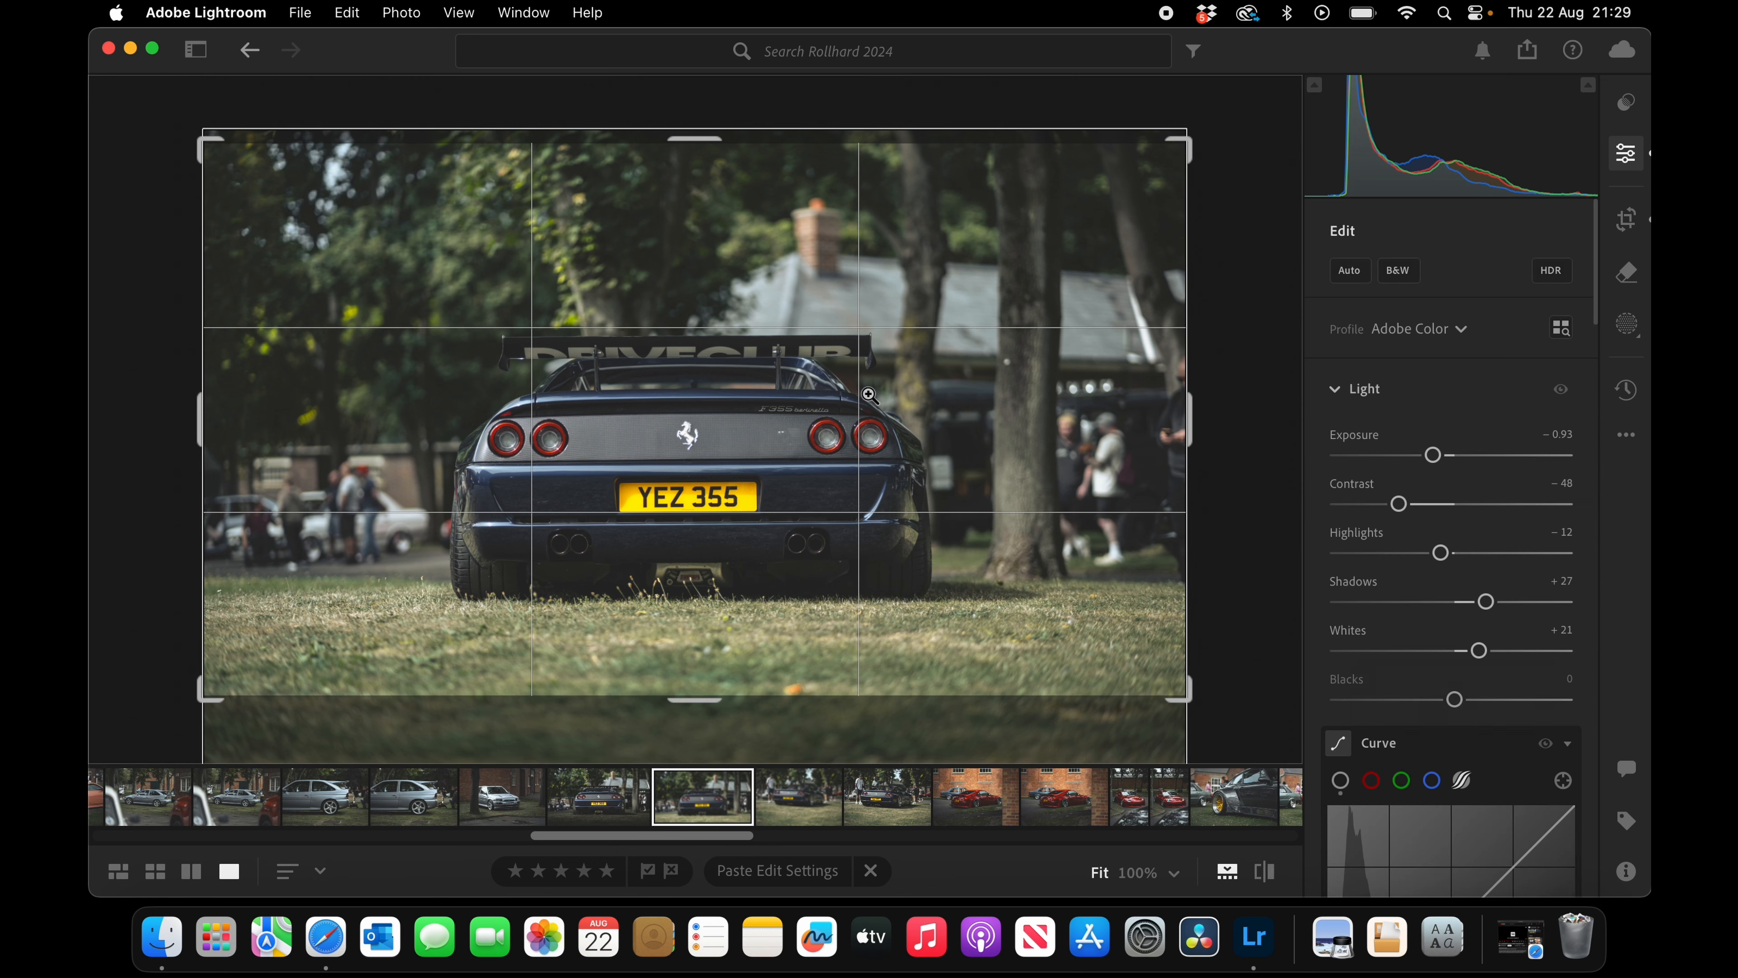
Step: Straighten the Ferrari photo by about +0.59 along the top edge of the rear wing and apply the crop
left_click(1627, 220)
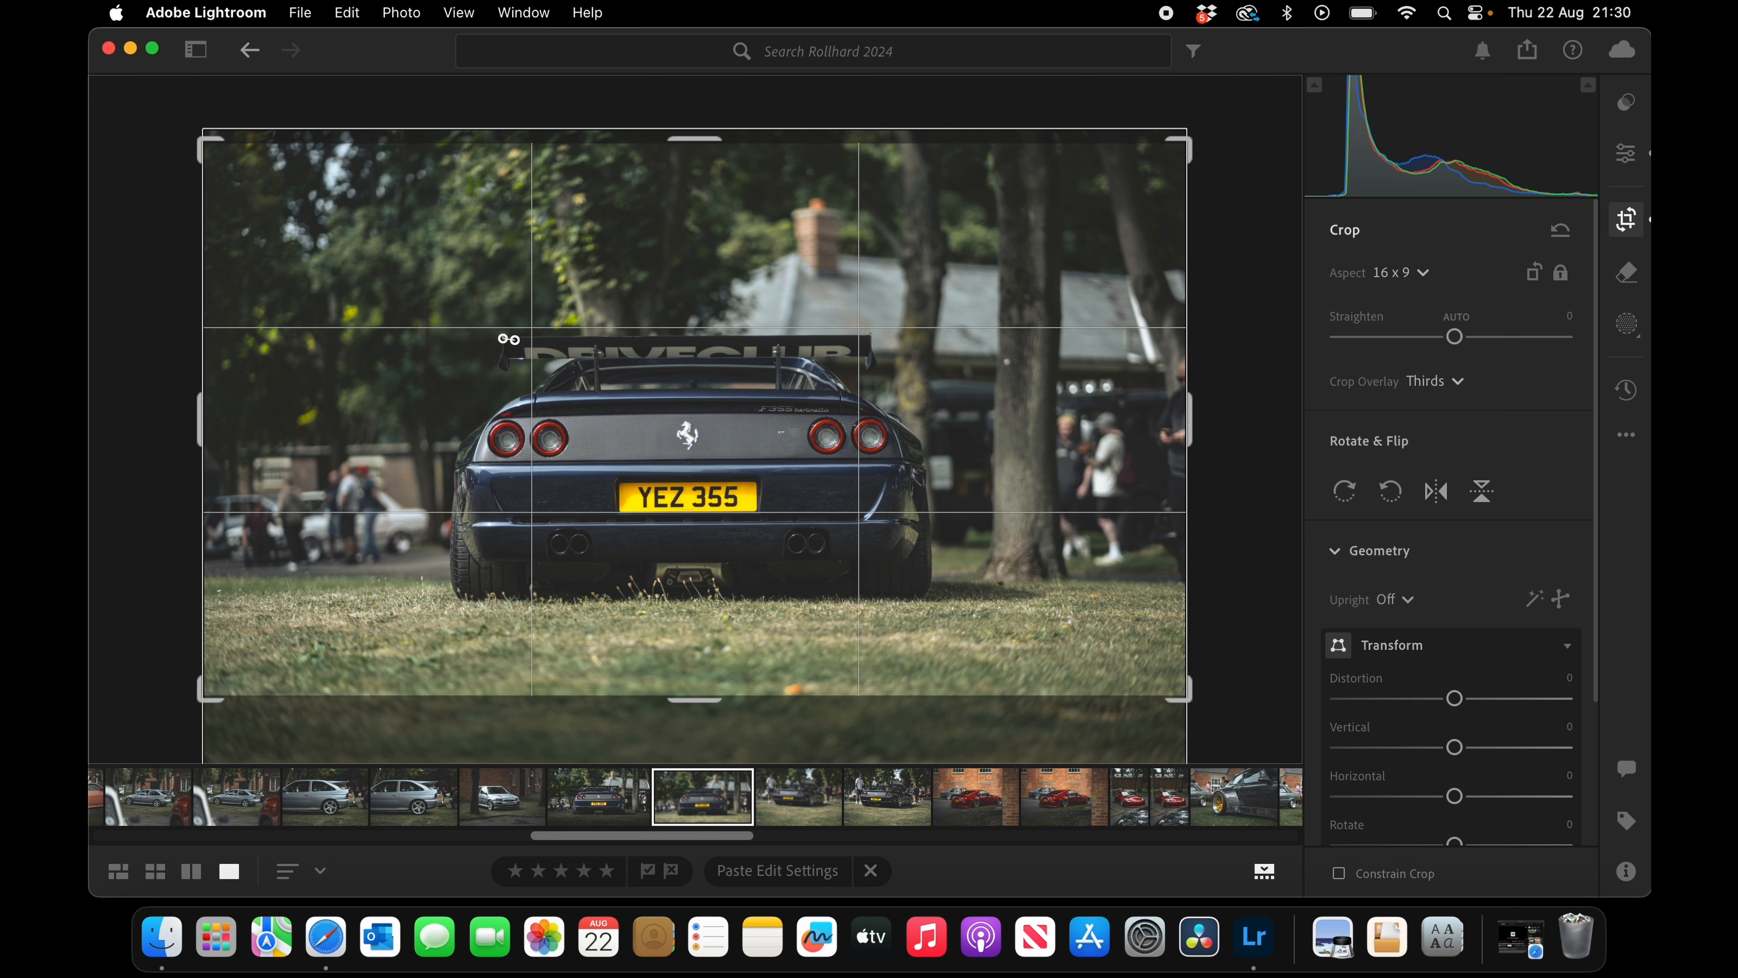
left_click_drag(503, 337, 870, 334)
left_click_drag(870, 334, 869, 334)
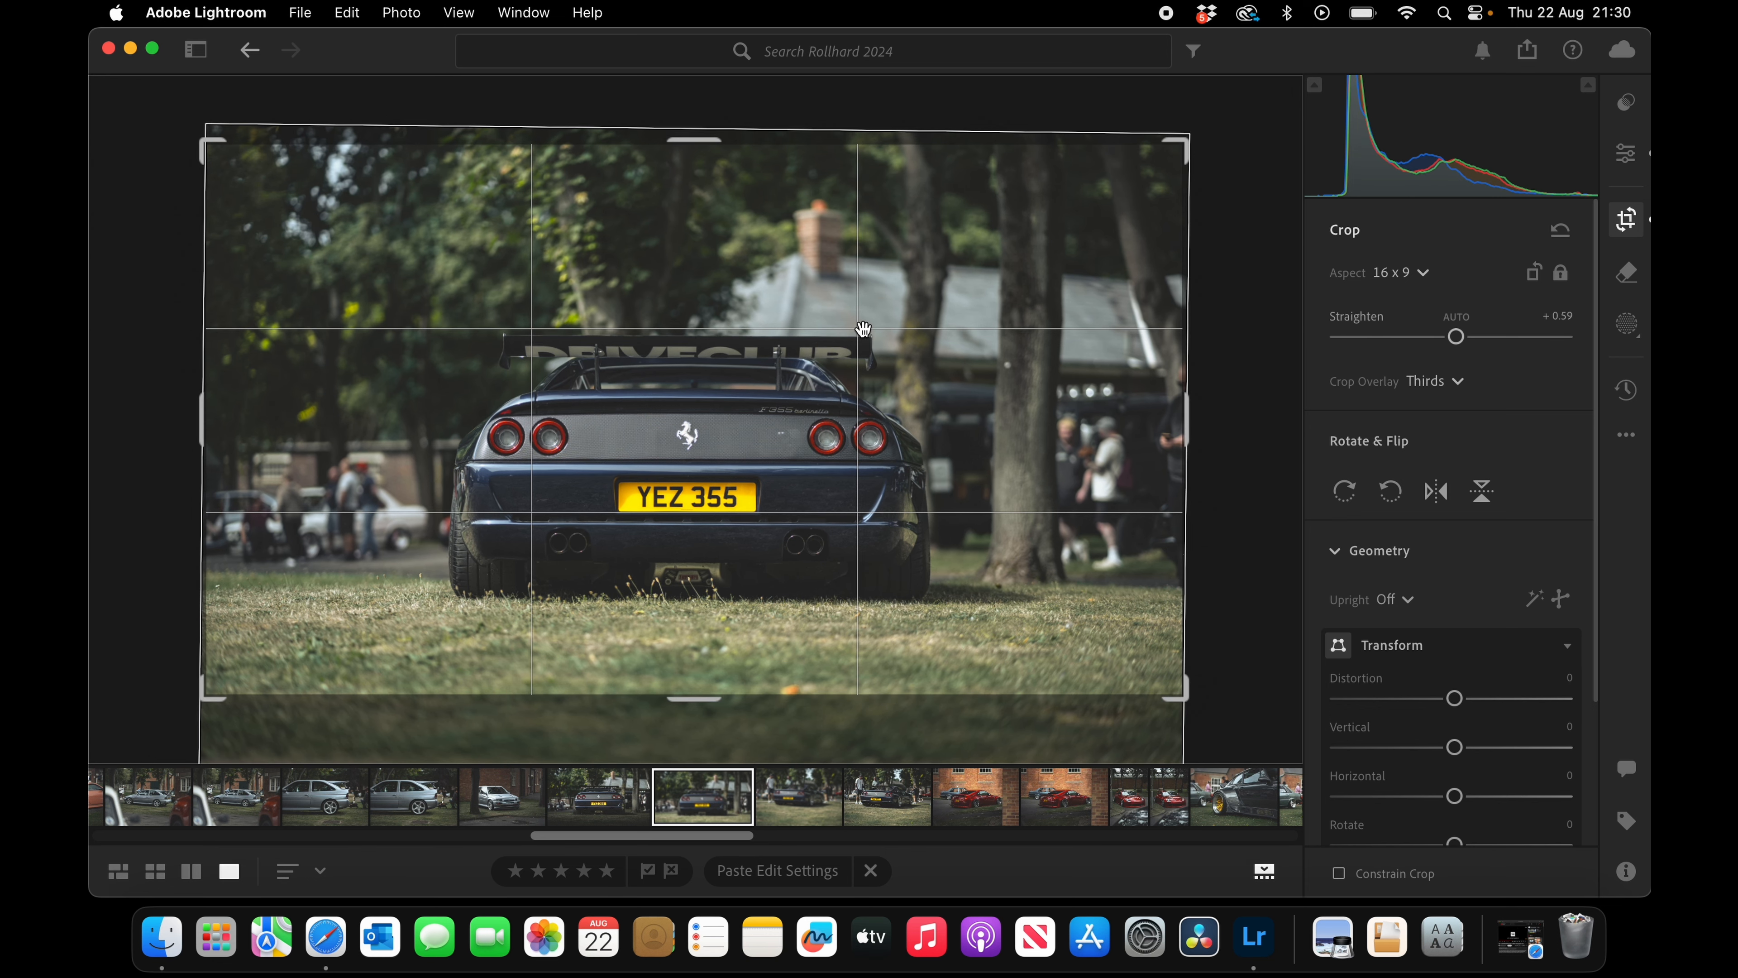
key("Return")
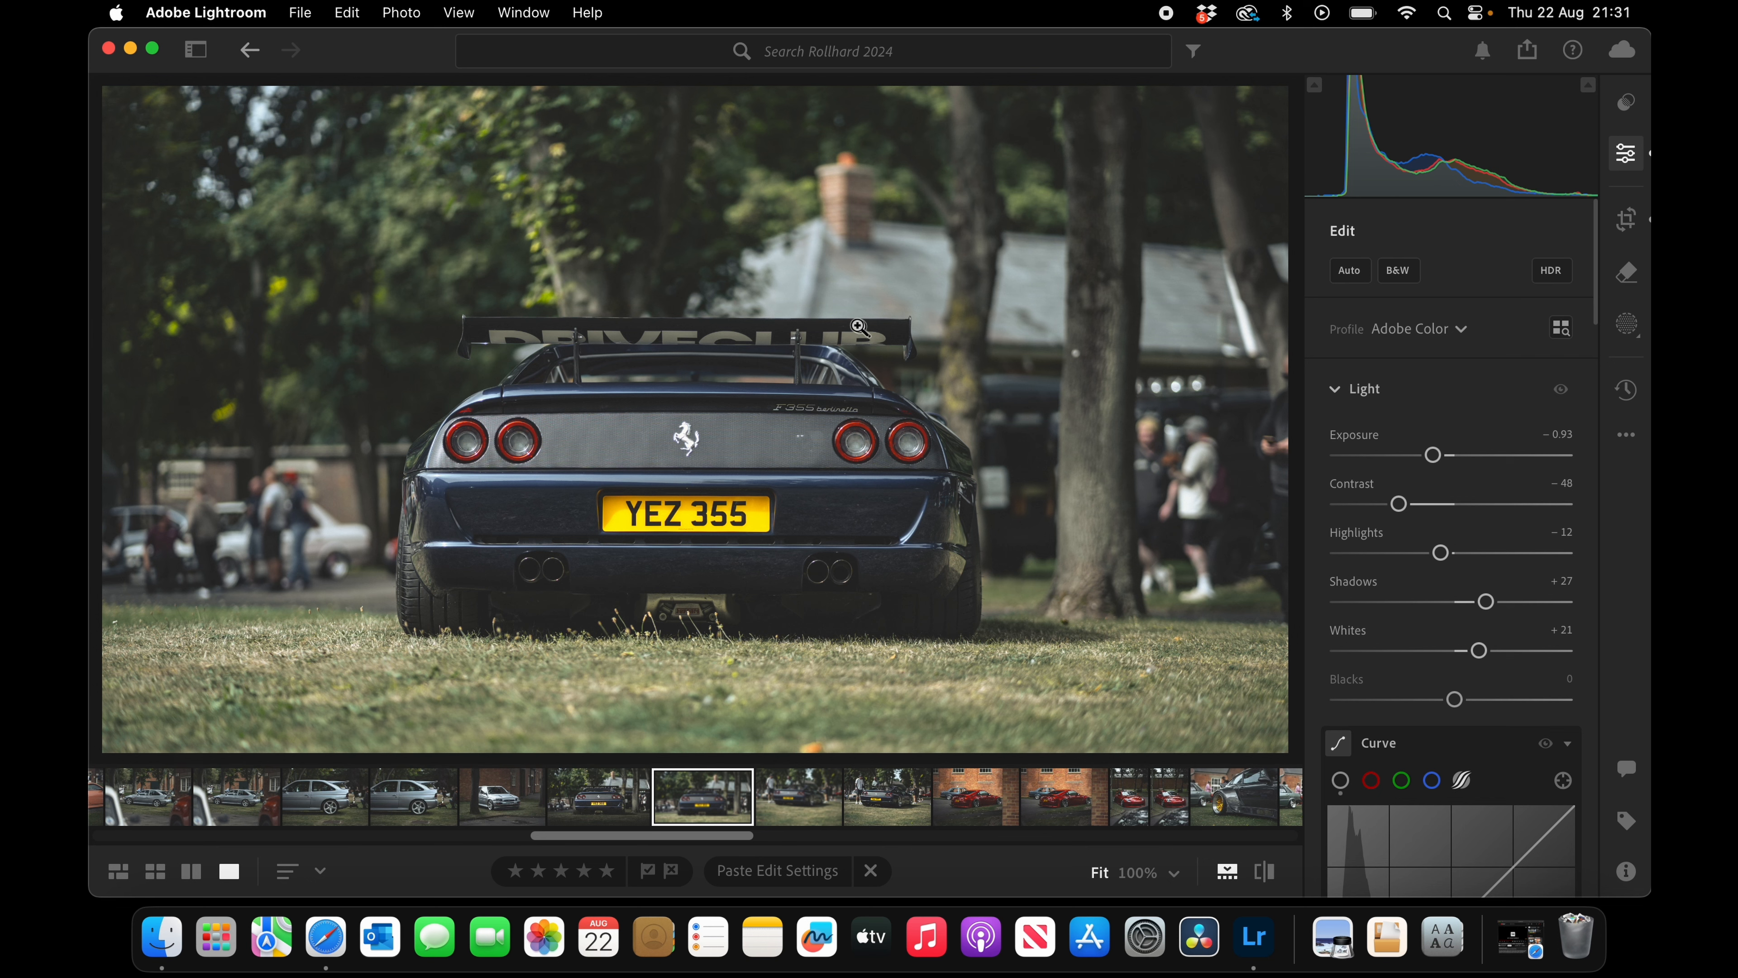
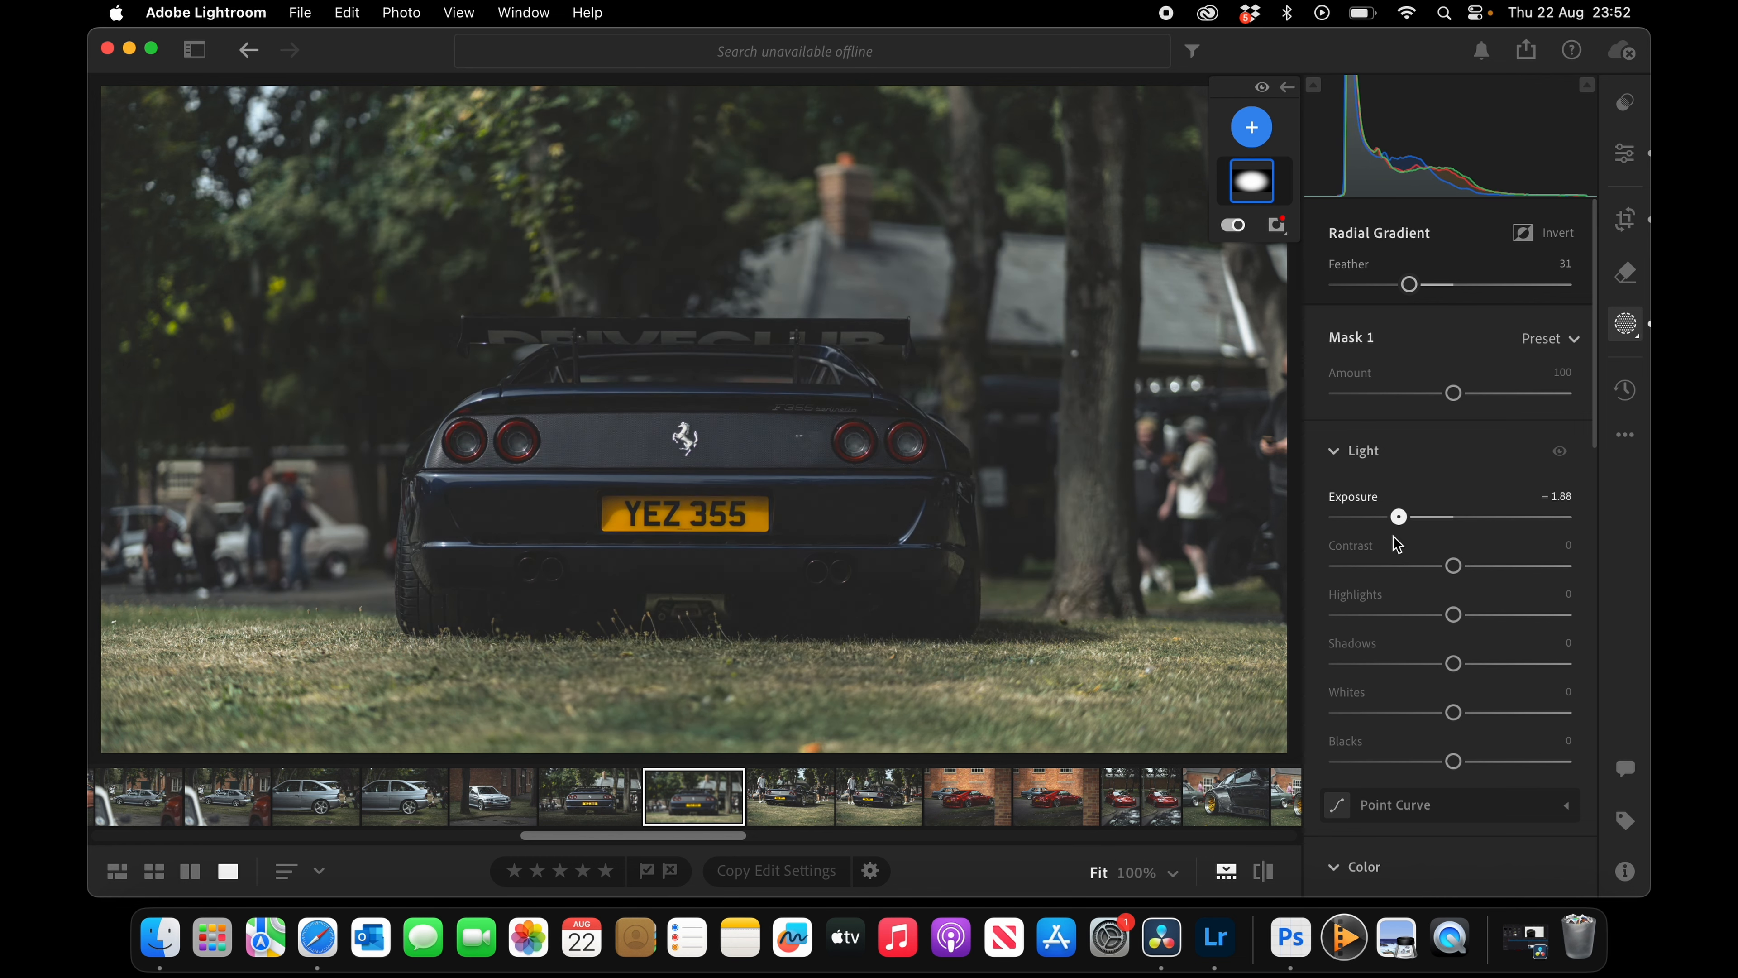
Step: Undo the radial gradient mask over the car together with its exposure change
key("super+z")
key("super+z")
key("super+z")
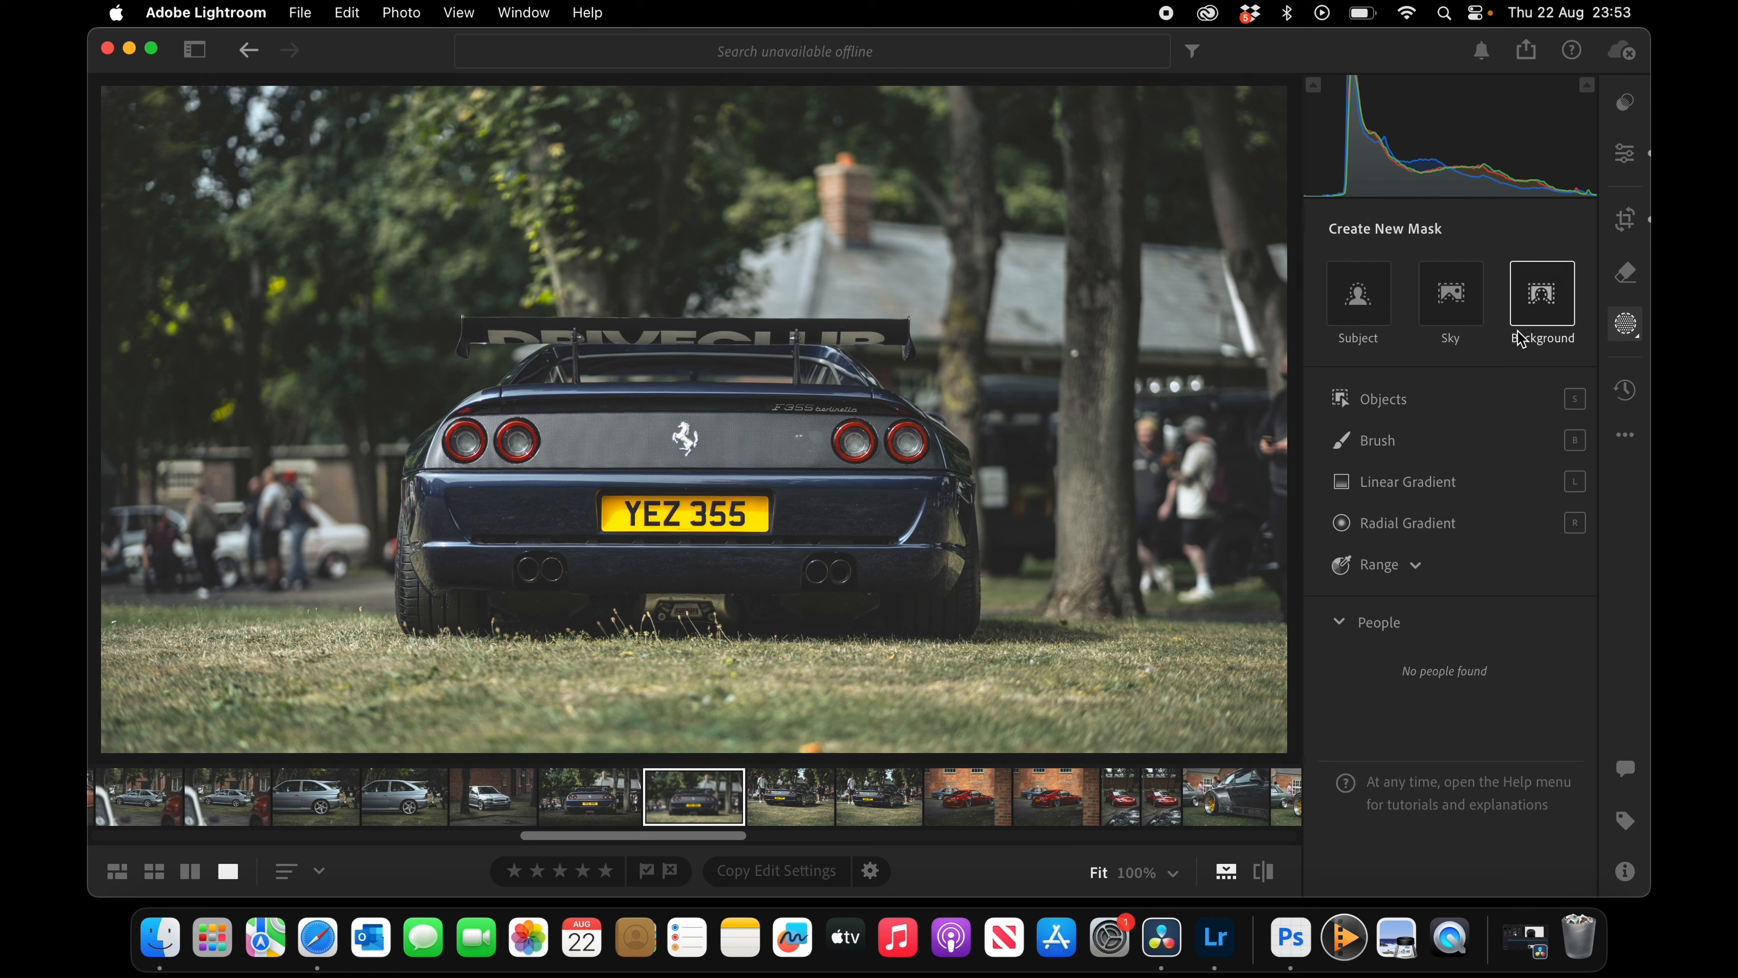
Step: Create a background mask on the Ferrari photo and lower its exposure to -1.52
left_click(1536, 313)
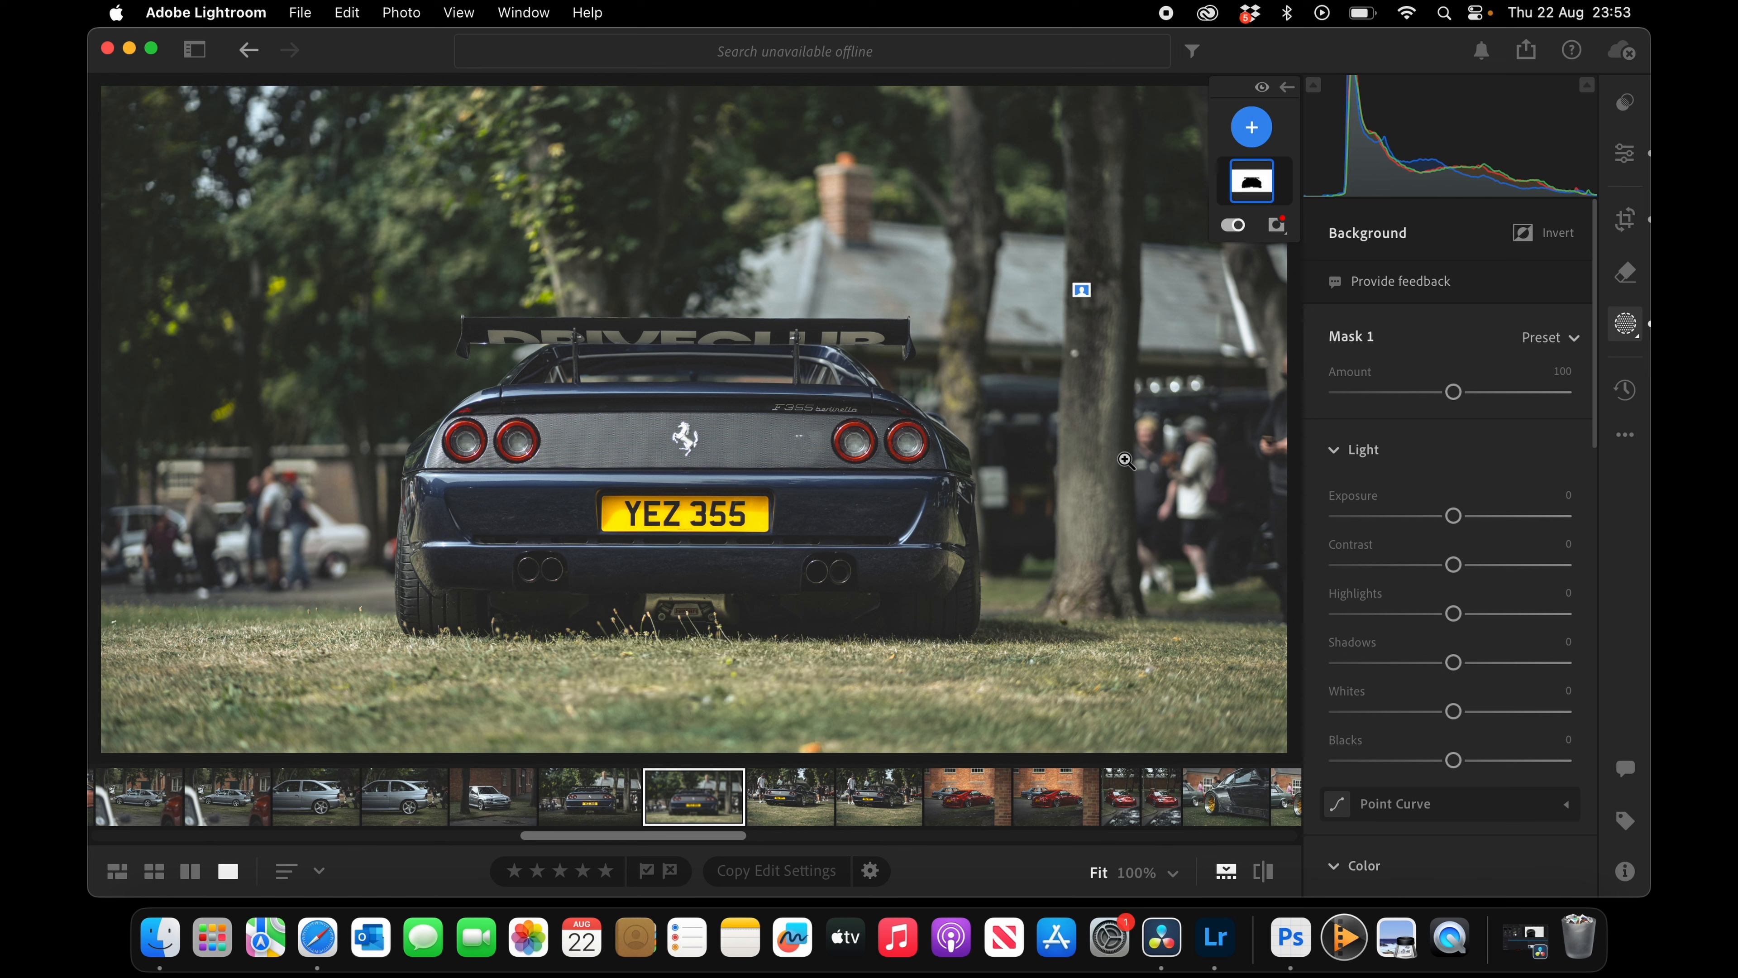
left_click_drag(1453, 515, 1409, 518)
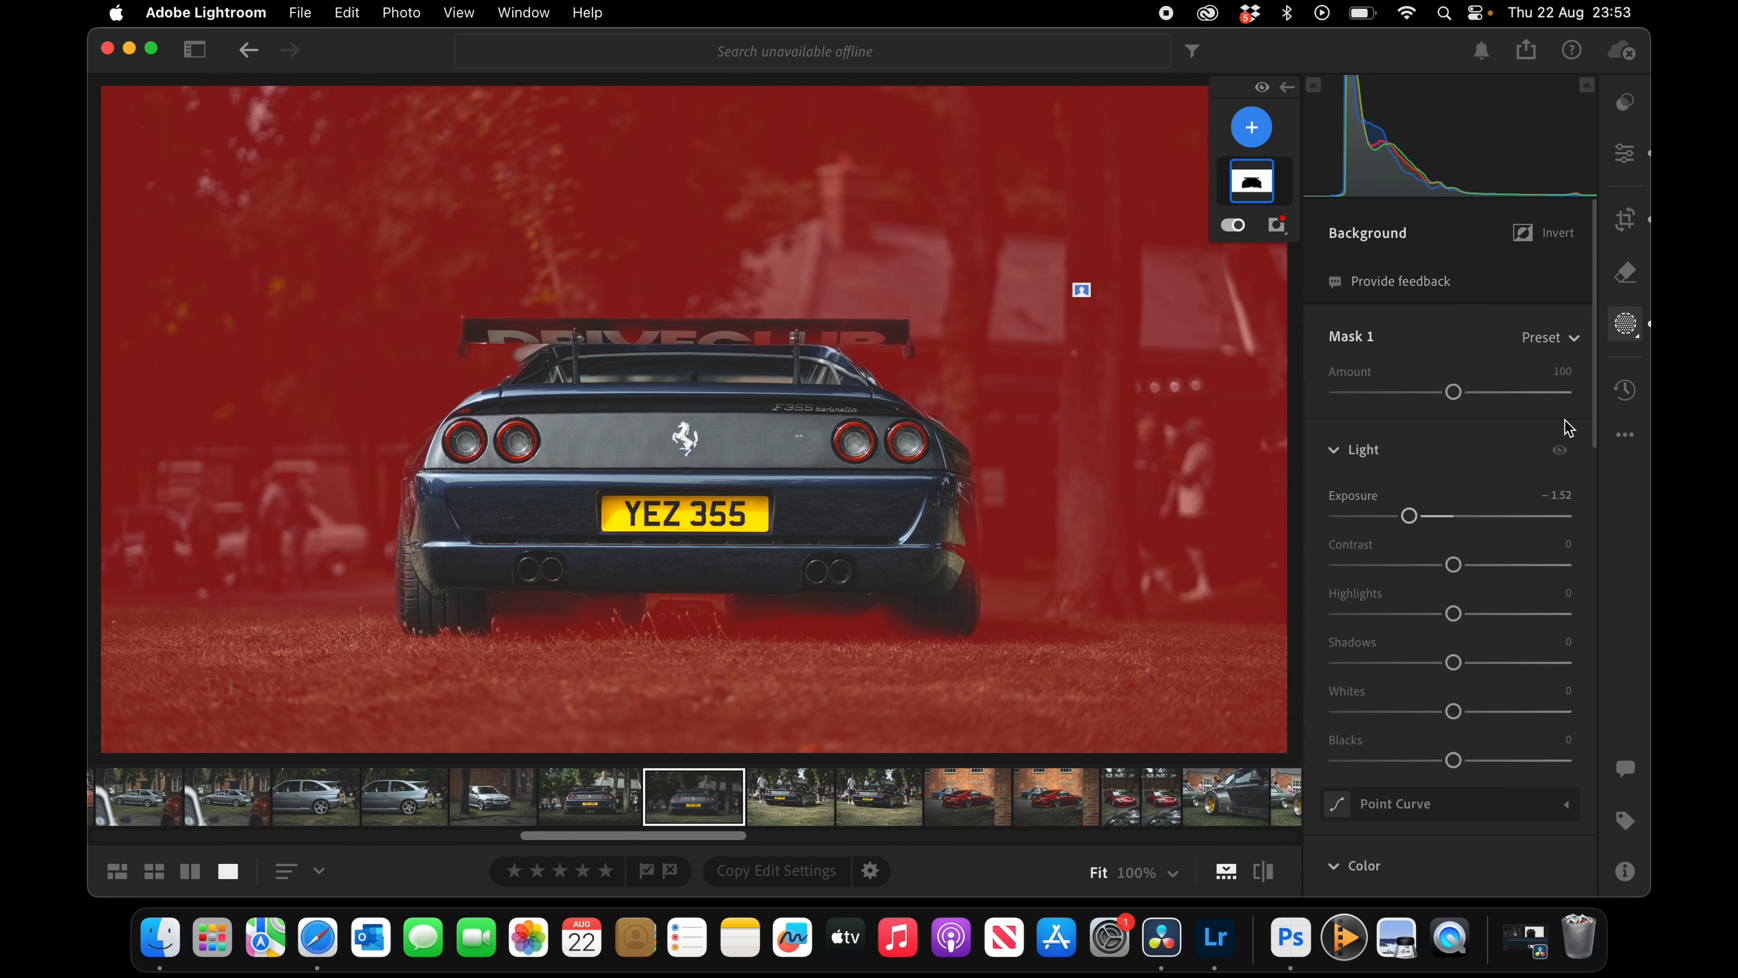
left_click(1627, 322)
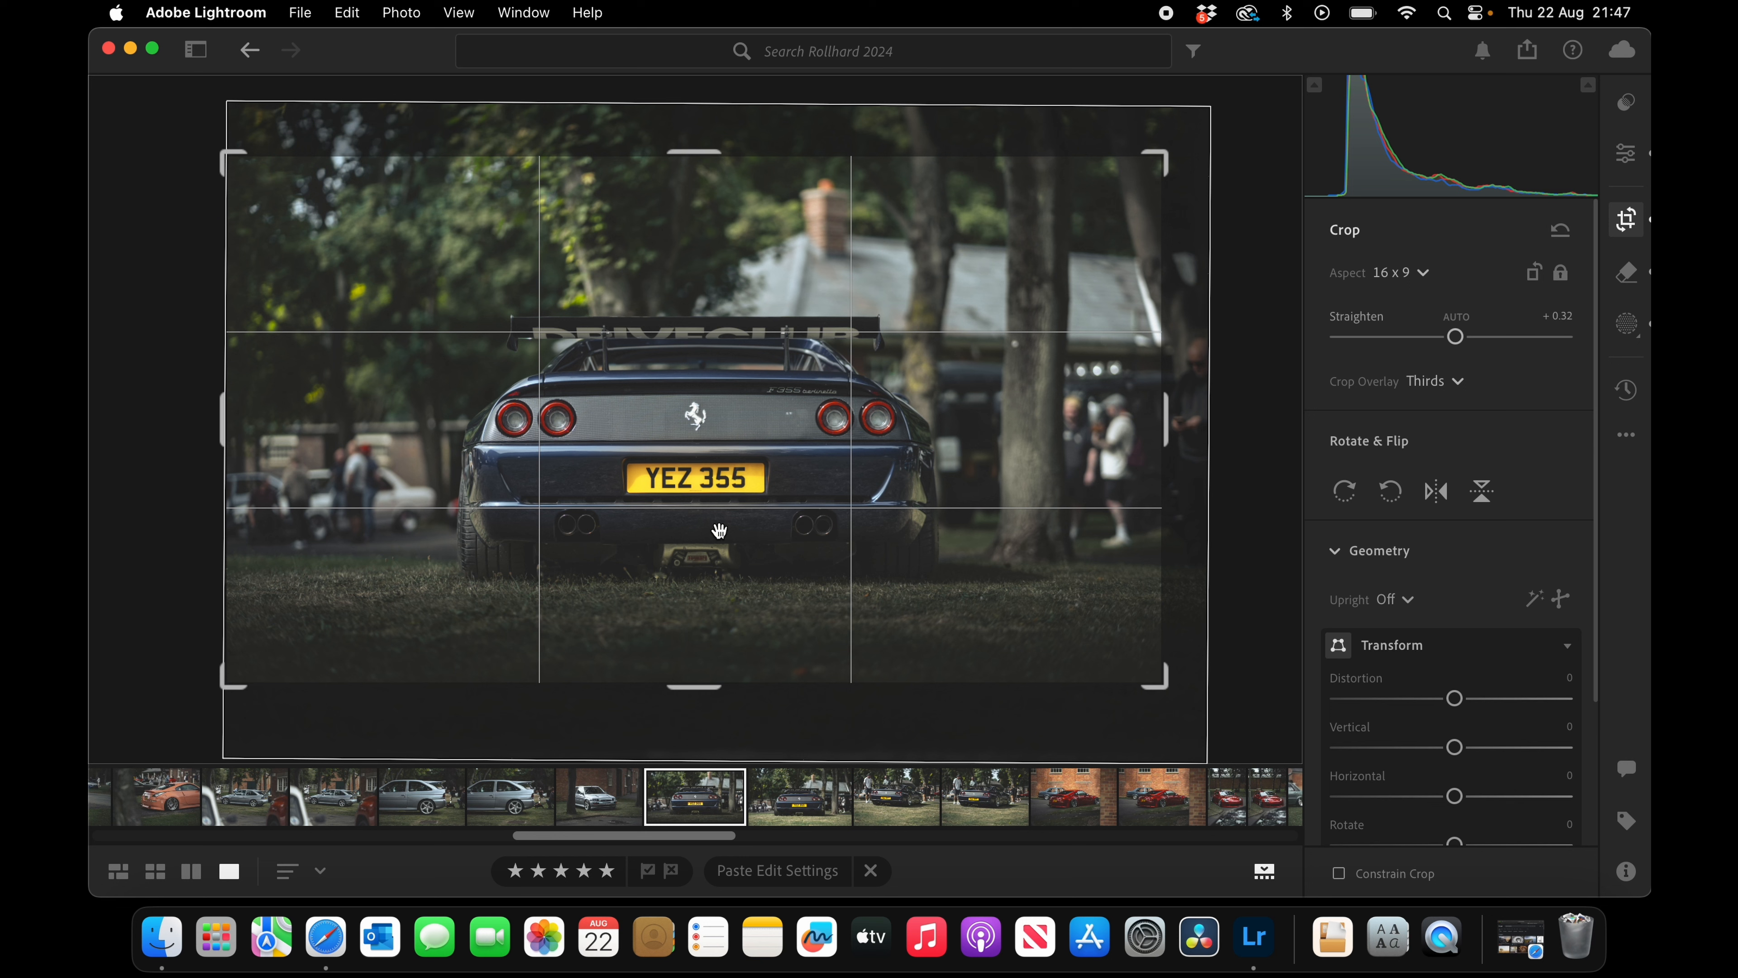
Step: Cycle through the crop overlays Fifths, Diagonal, Center, Triangle, Golden Ratio, Golden Spiral, Aspect Ratios and Grid on the darker Ferrari photo
key("o")
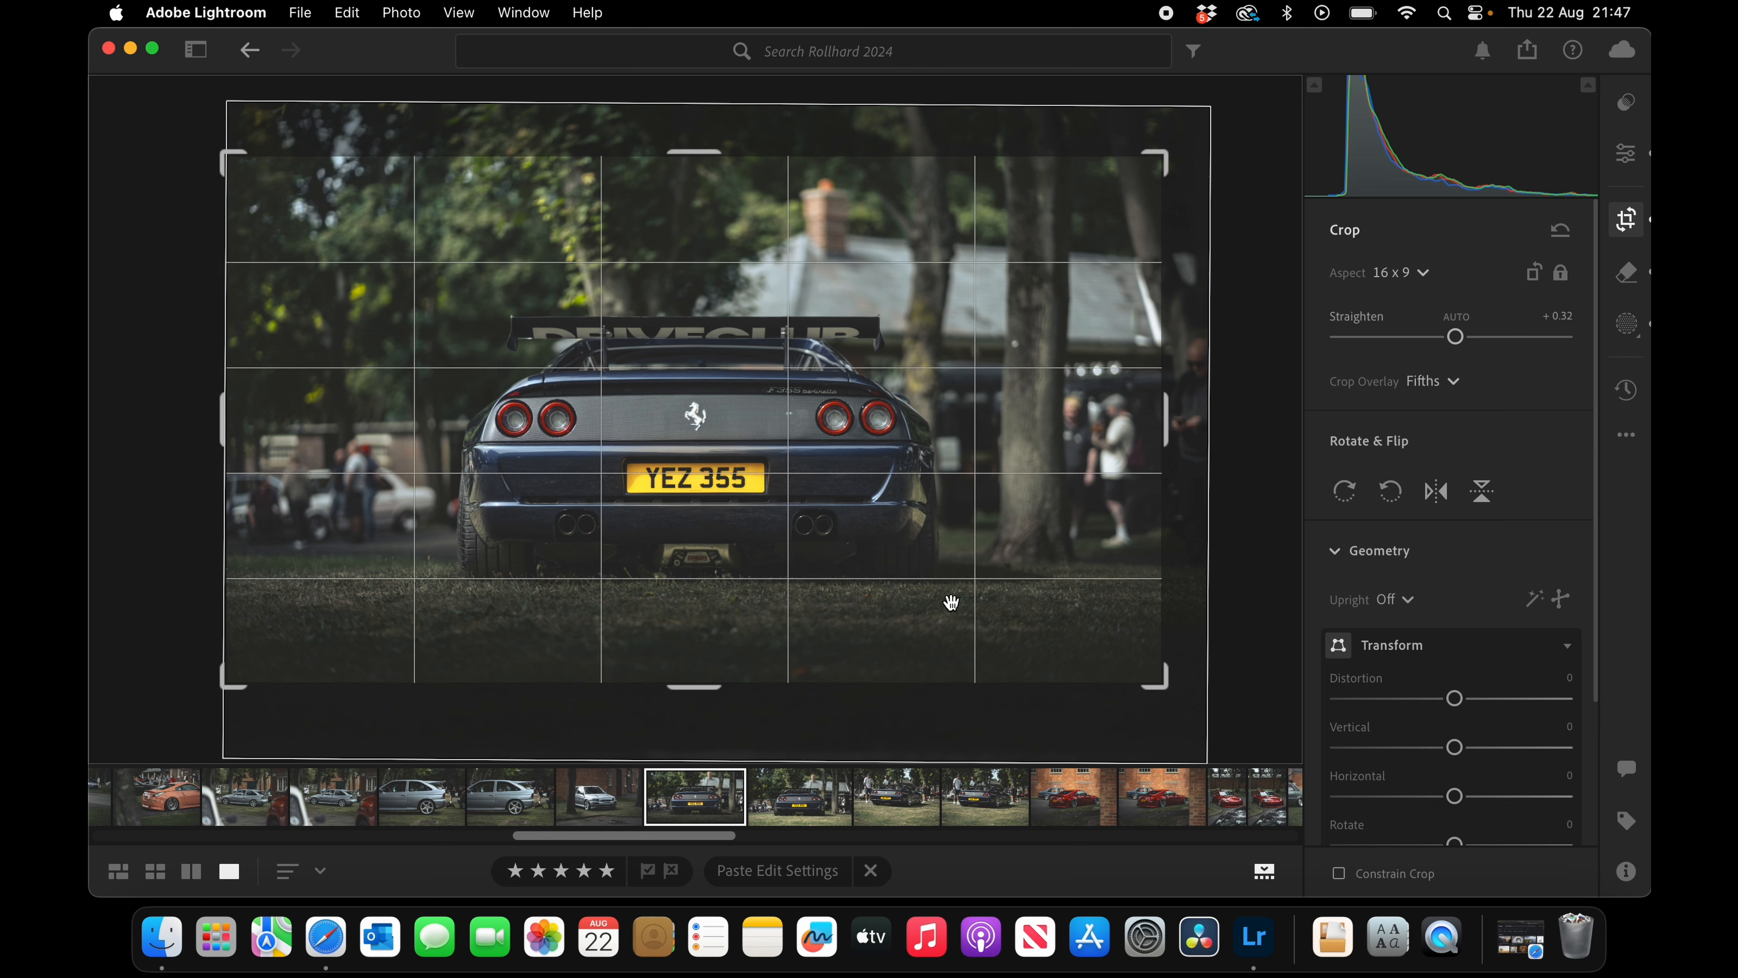
key("o")
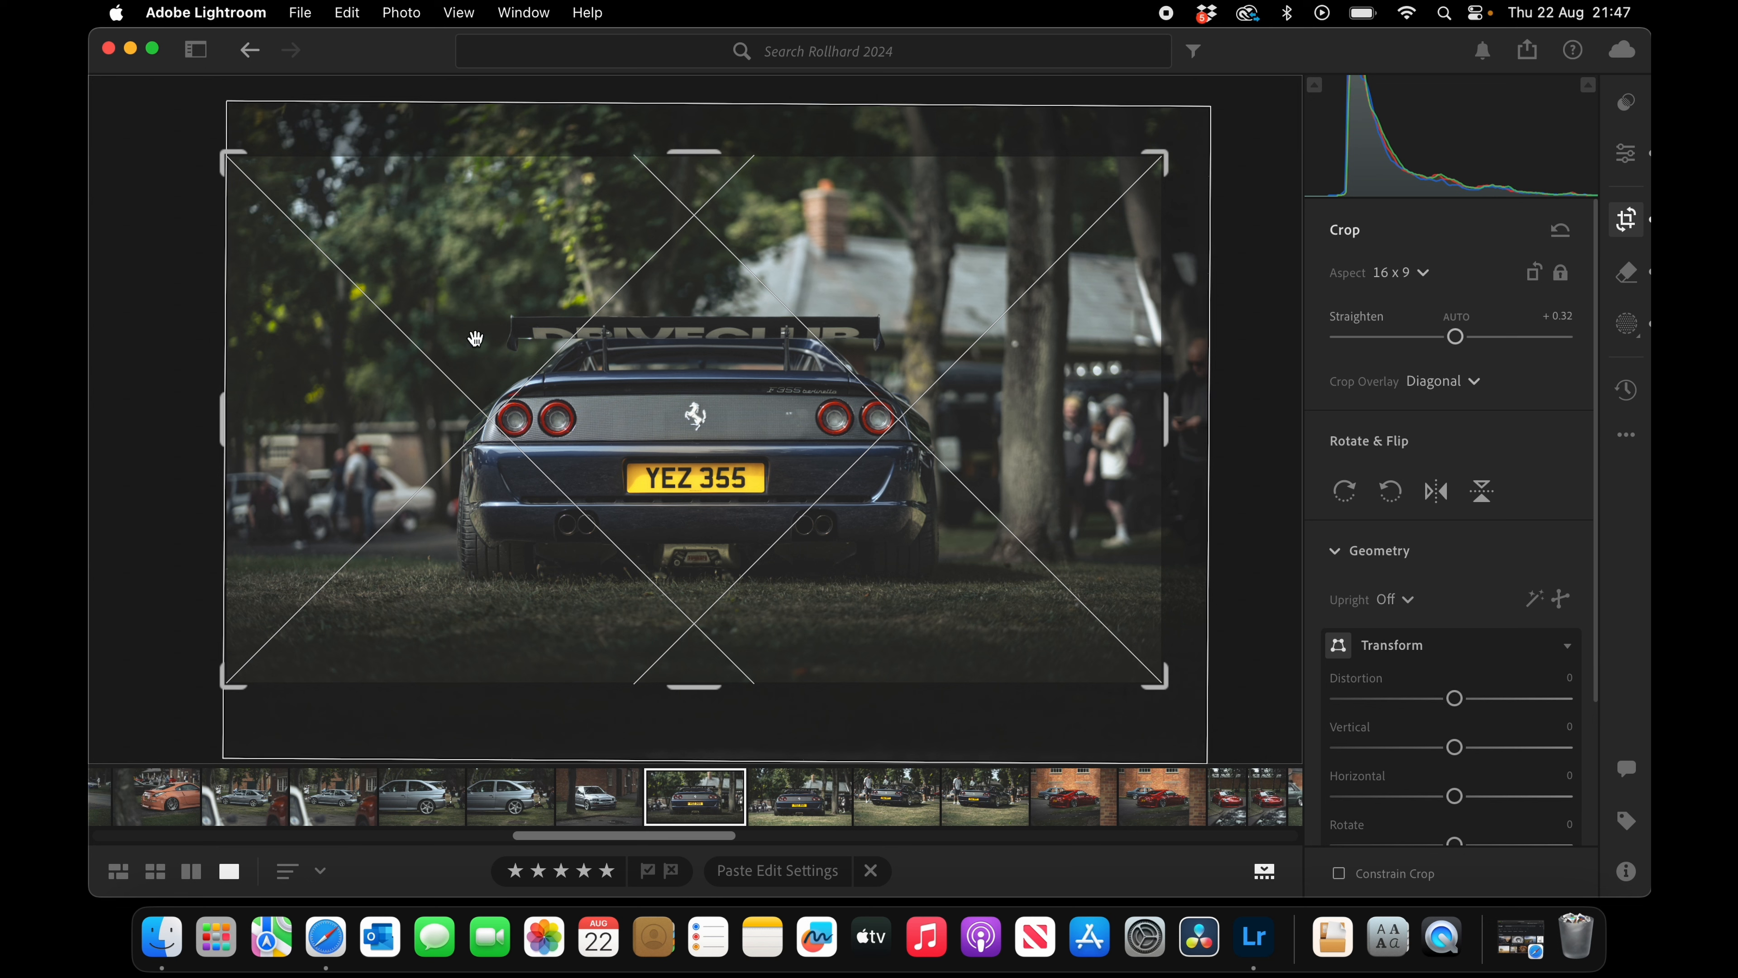
key("o")
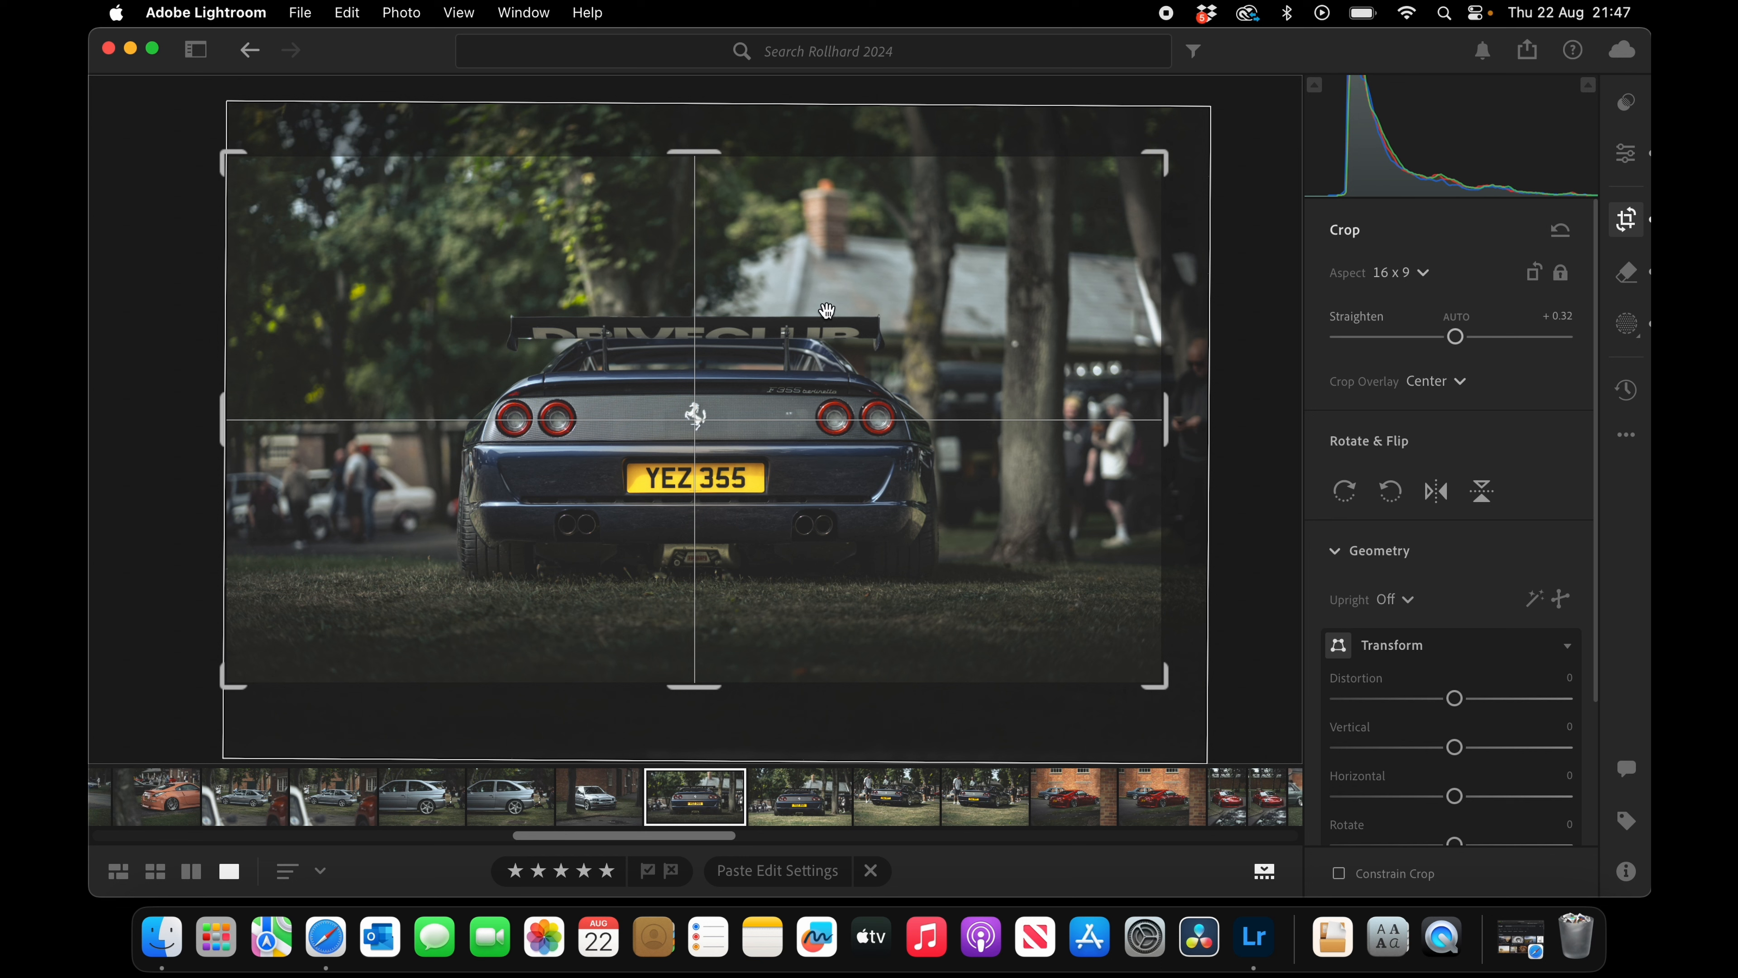
key("o")
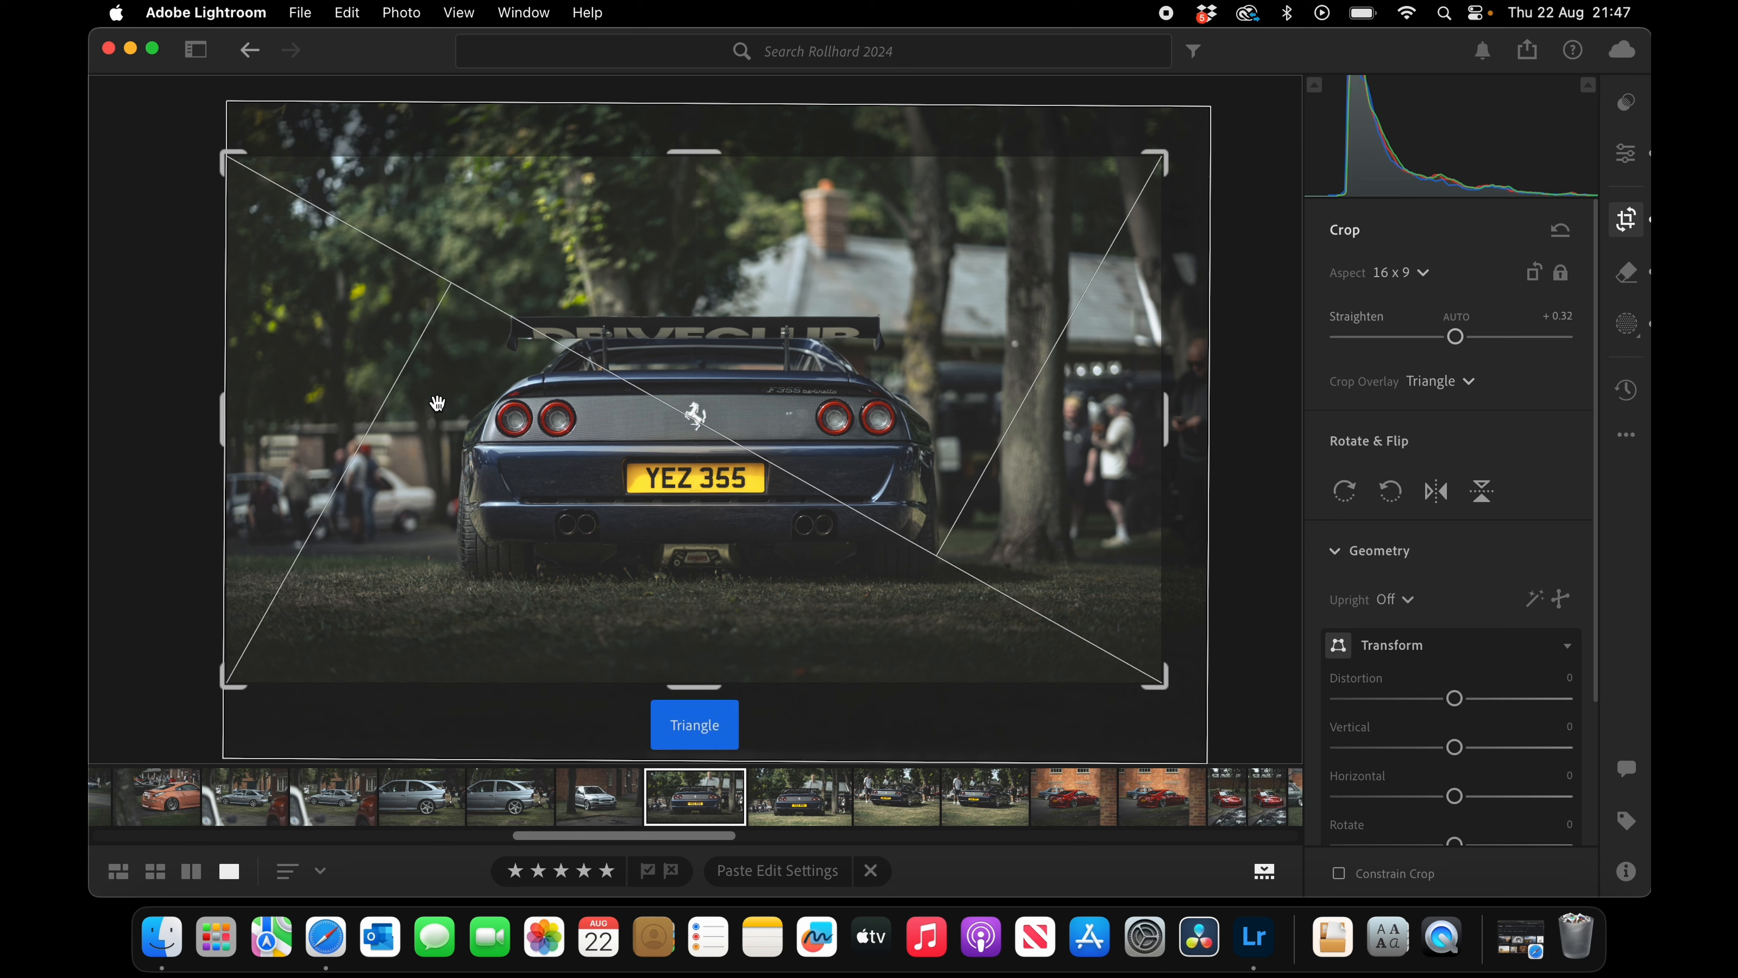
key("o")
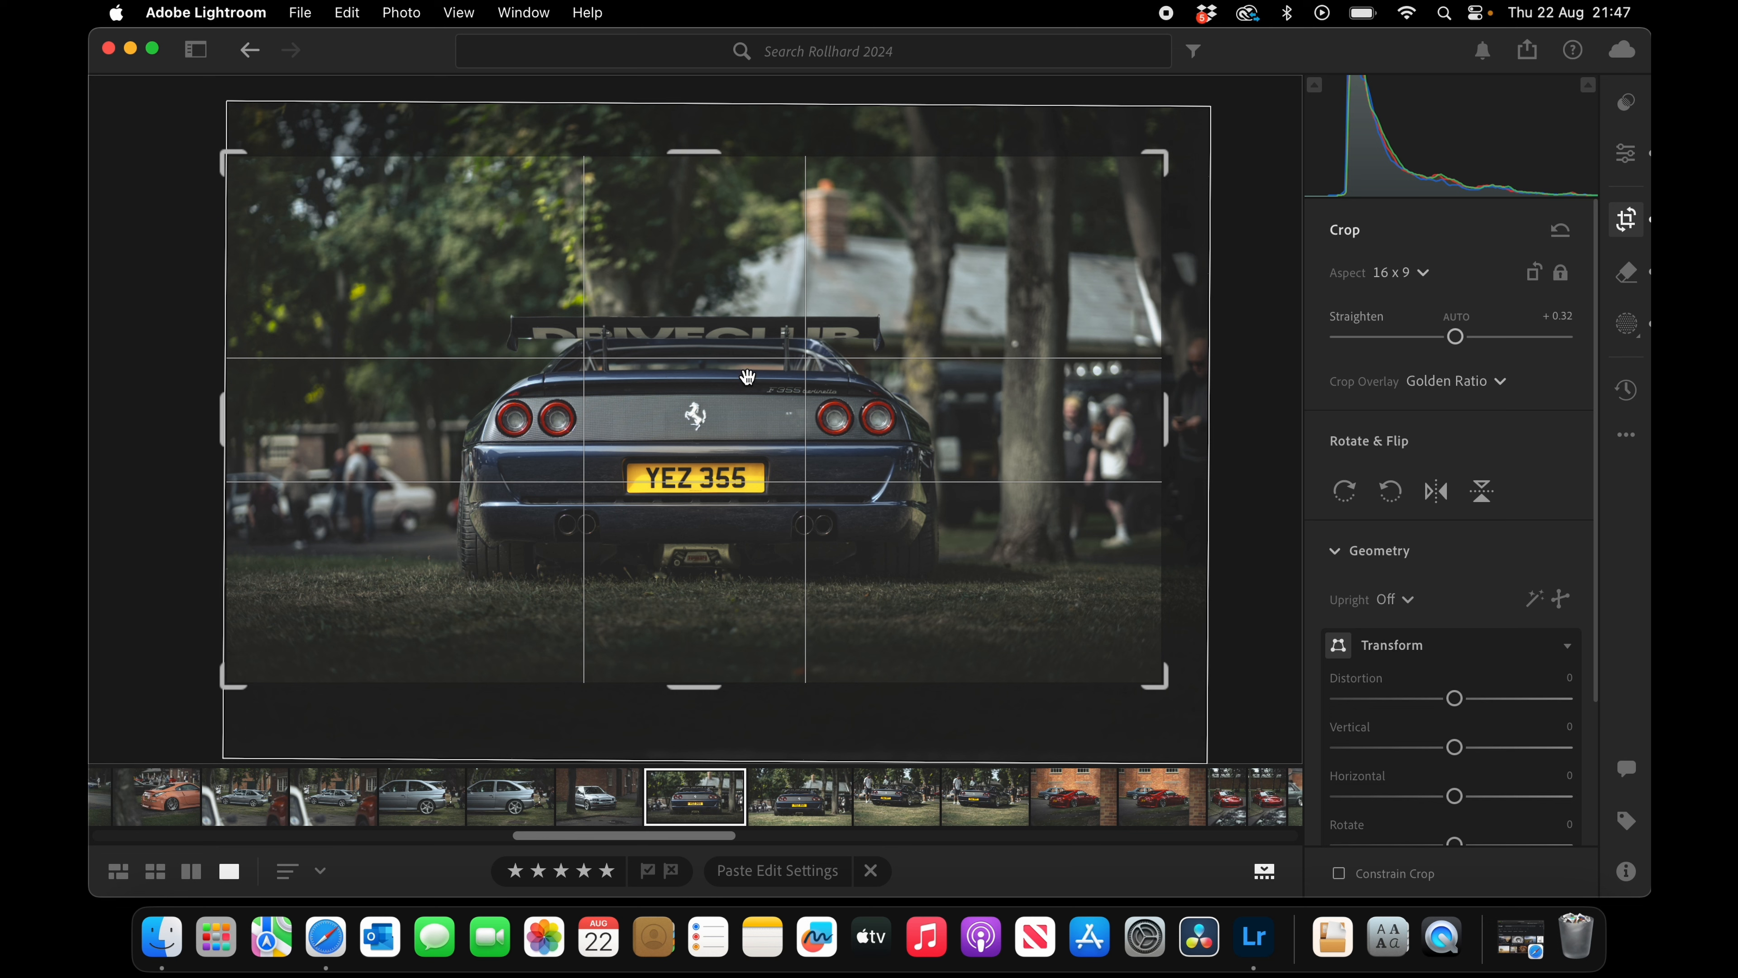
key("o")
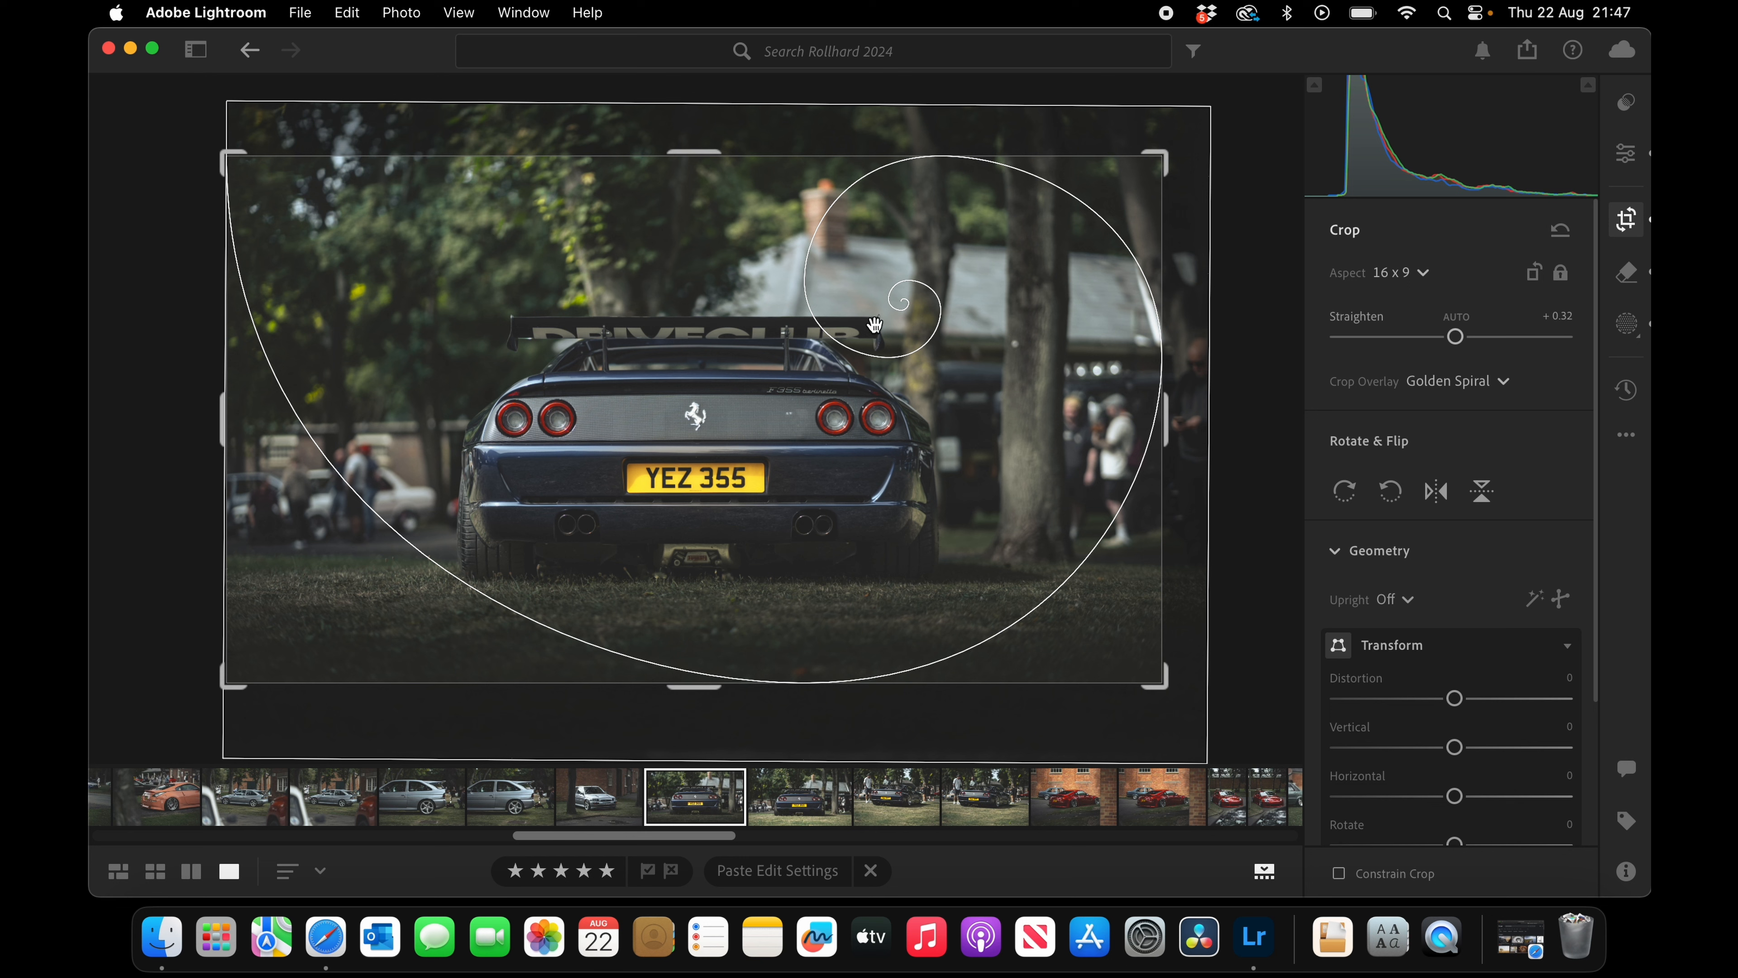
key("o")
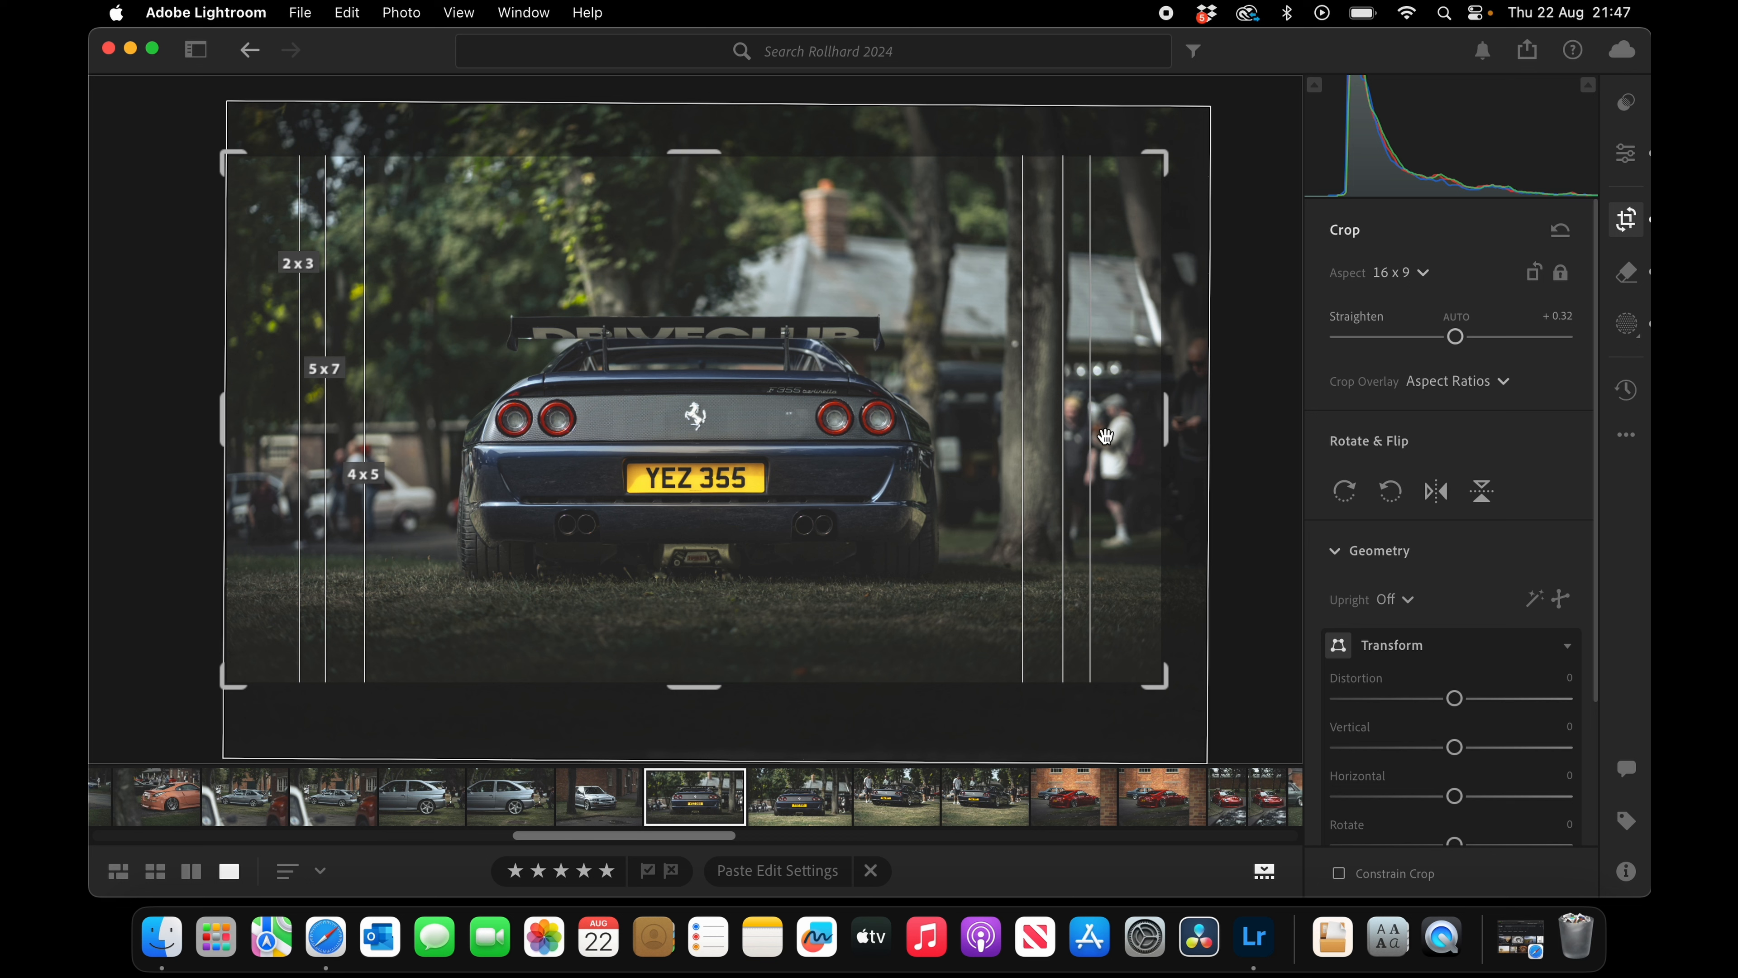
key("o")
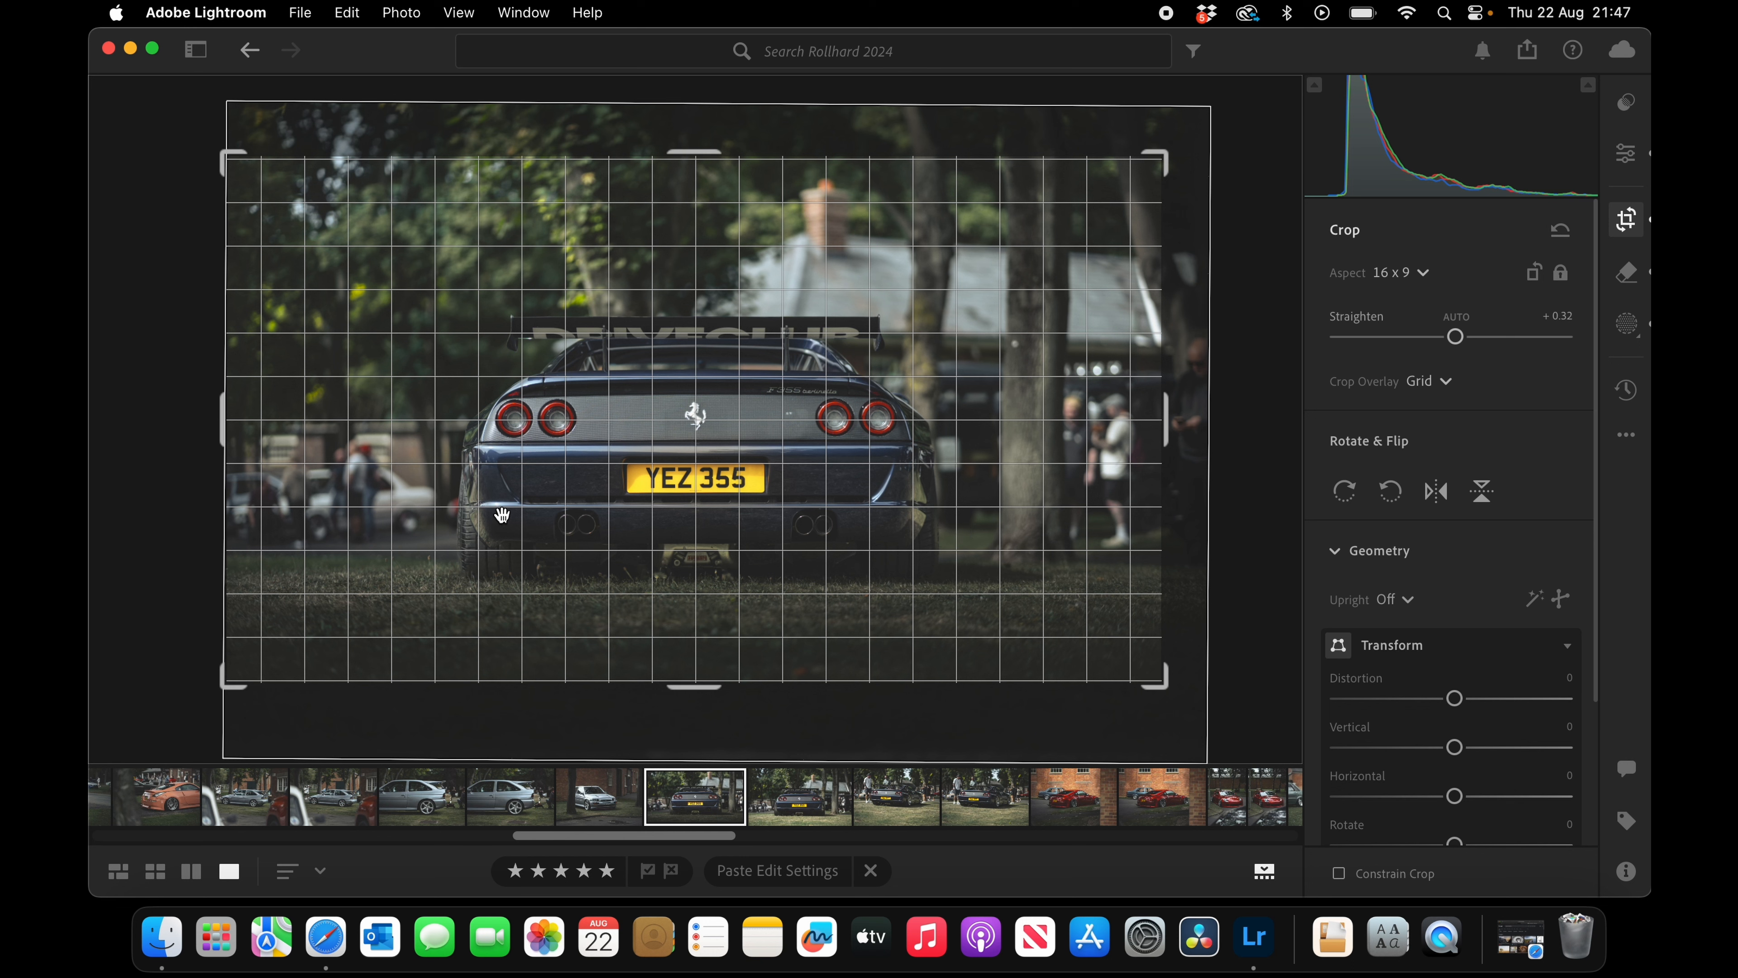
key("o")
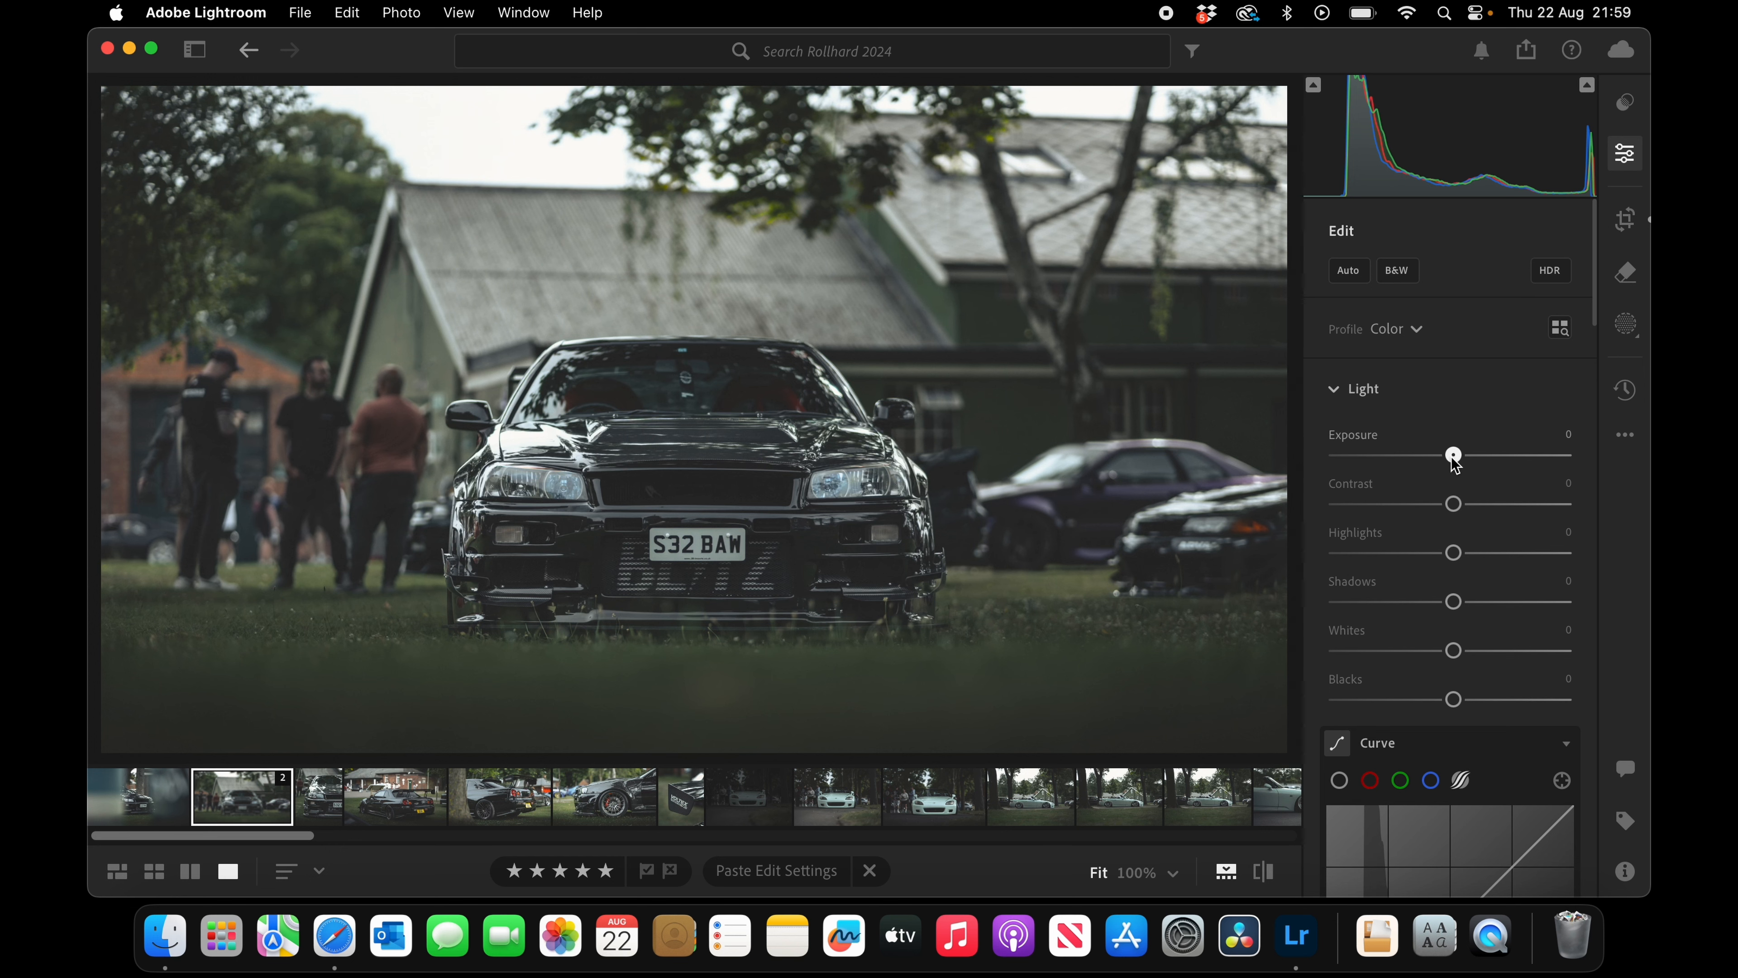
Step: Try exposure values of +1.22 and -1.54 on the front-view black car photo with clipping indicators toggled, and undo both changes
mouse_move(1452, 458)
left_mouse_down()
mouse_move(1420, 458)
mouse_move(1481, 463)
left_mouse_up()
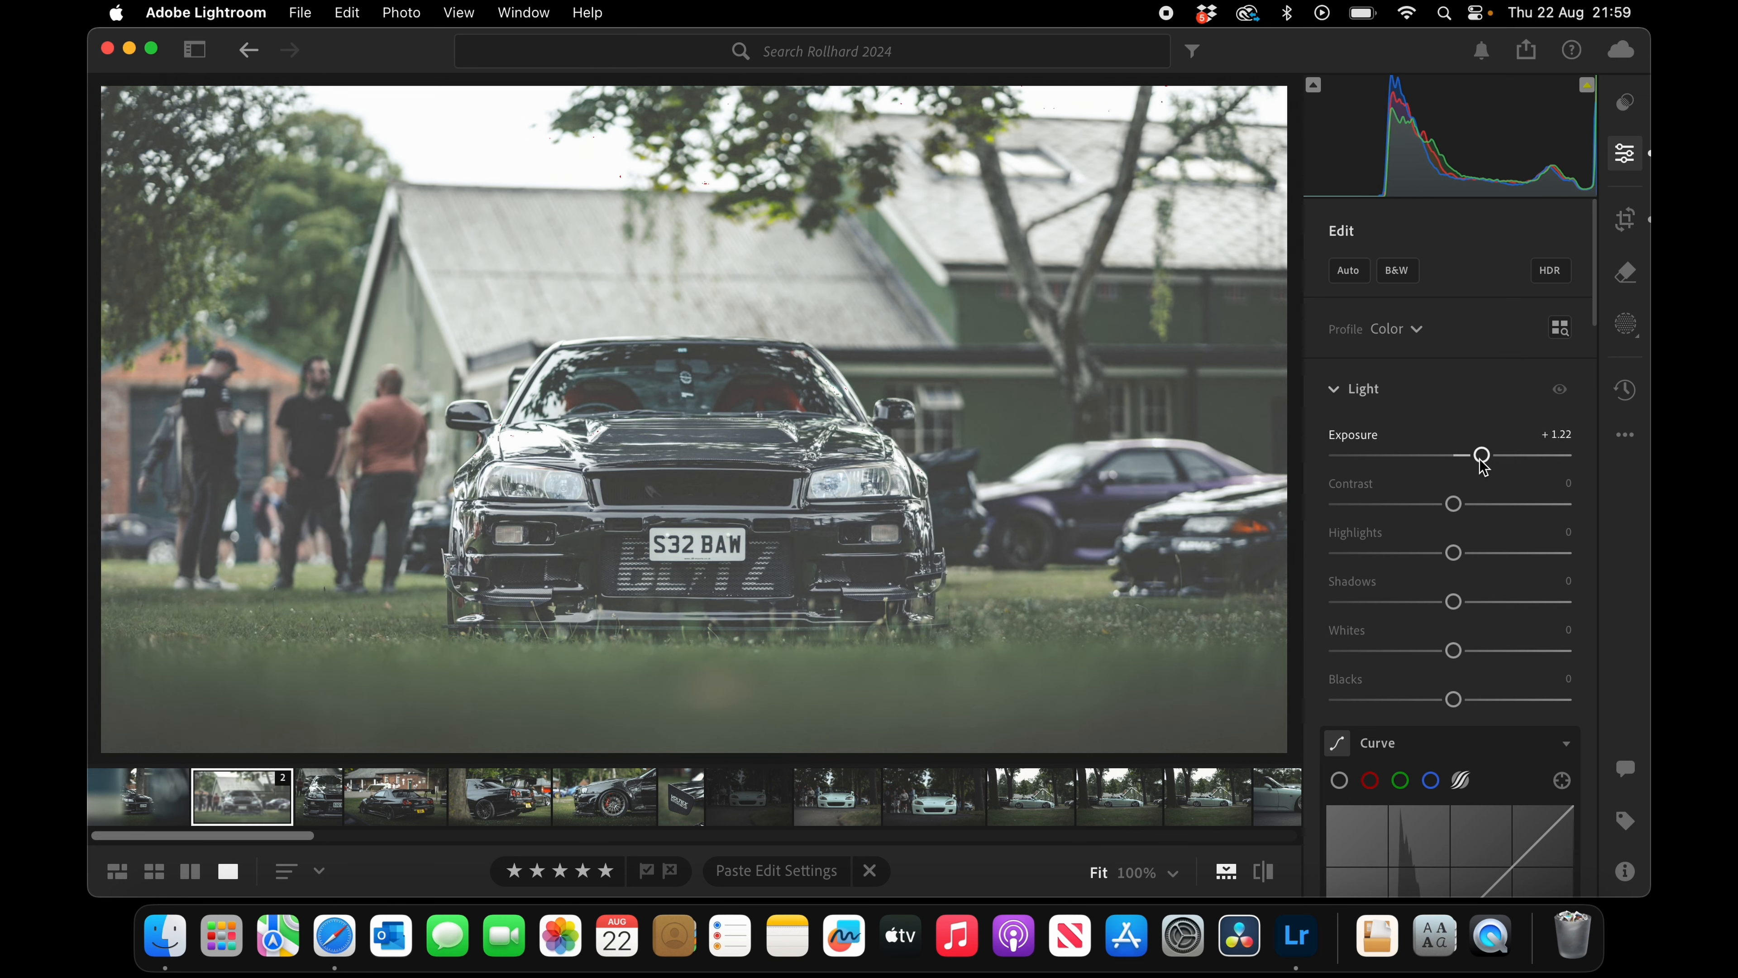
key("j")
left_click_drag(1480, 457, 1421, 471)
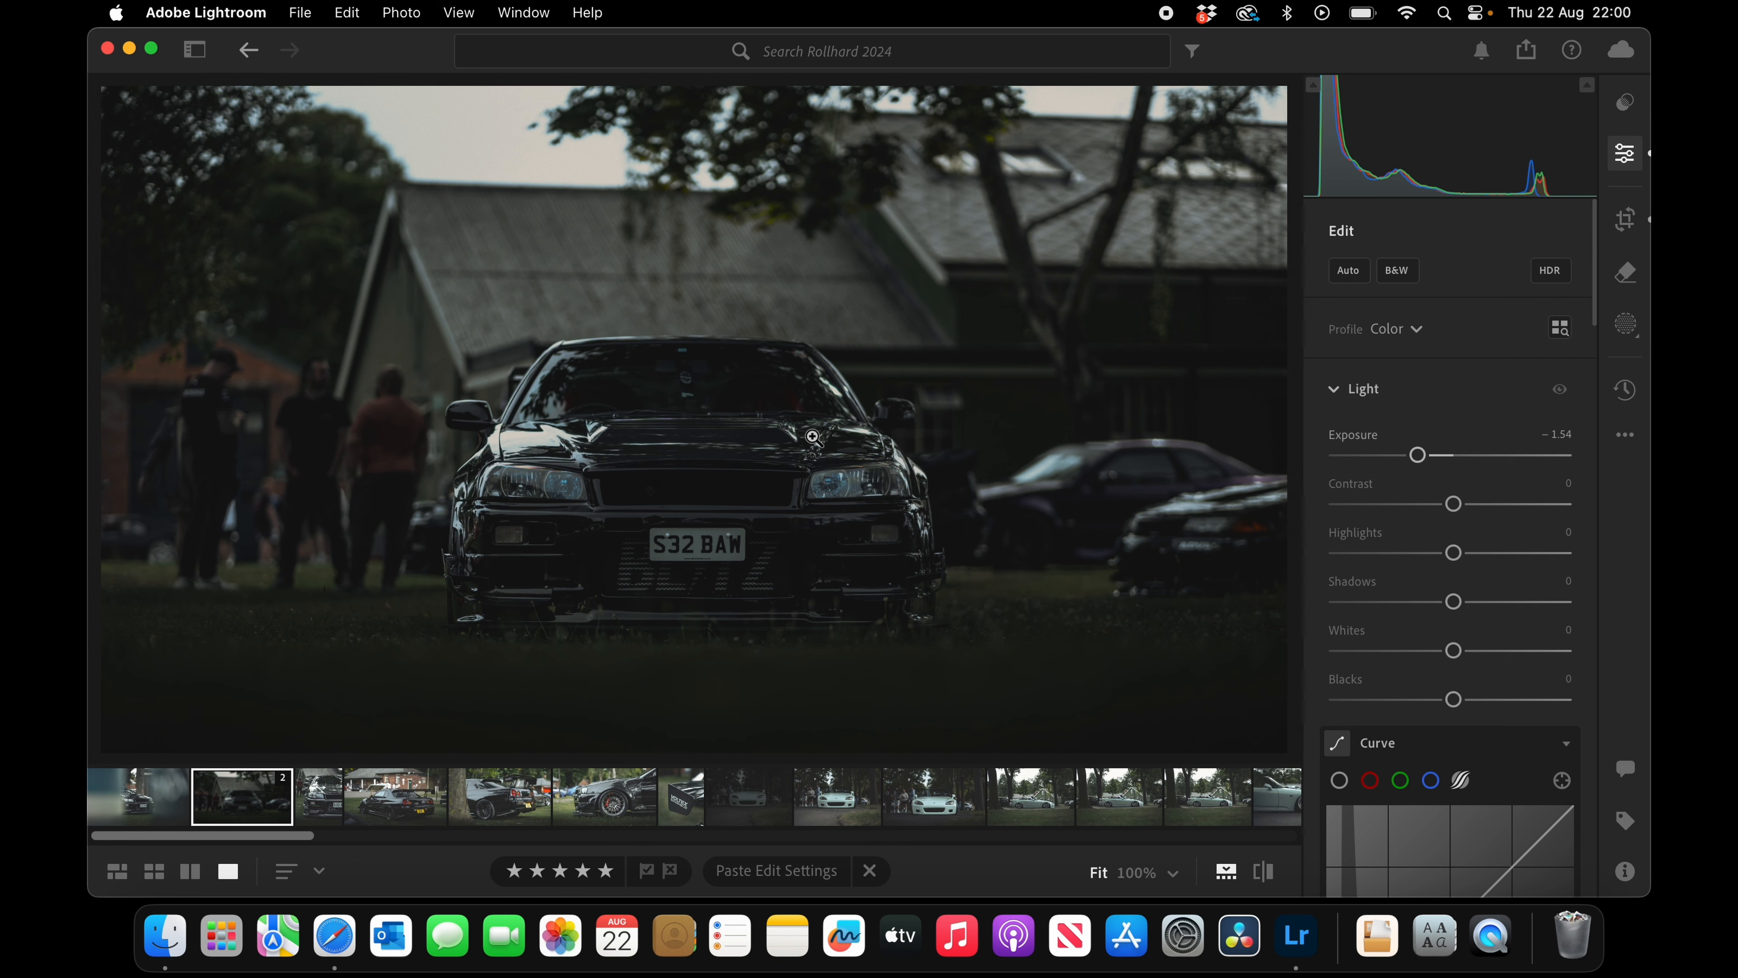
key("super+z")
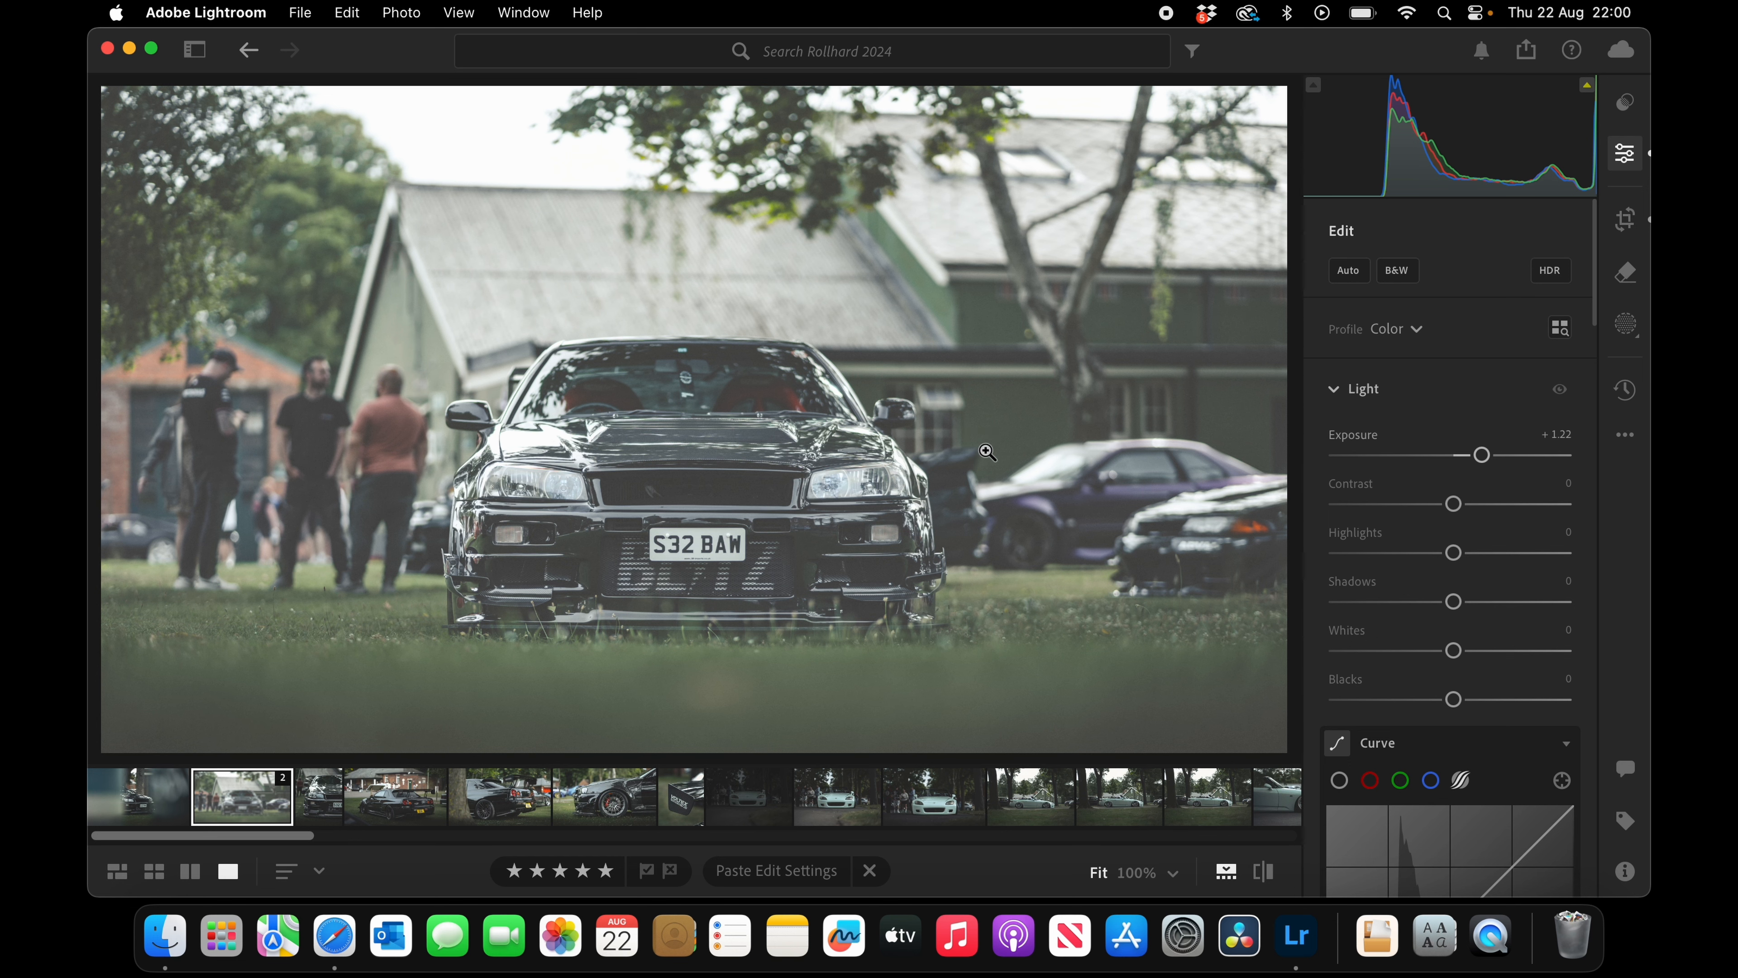
key("super+z")
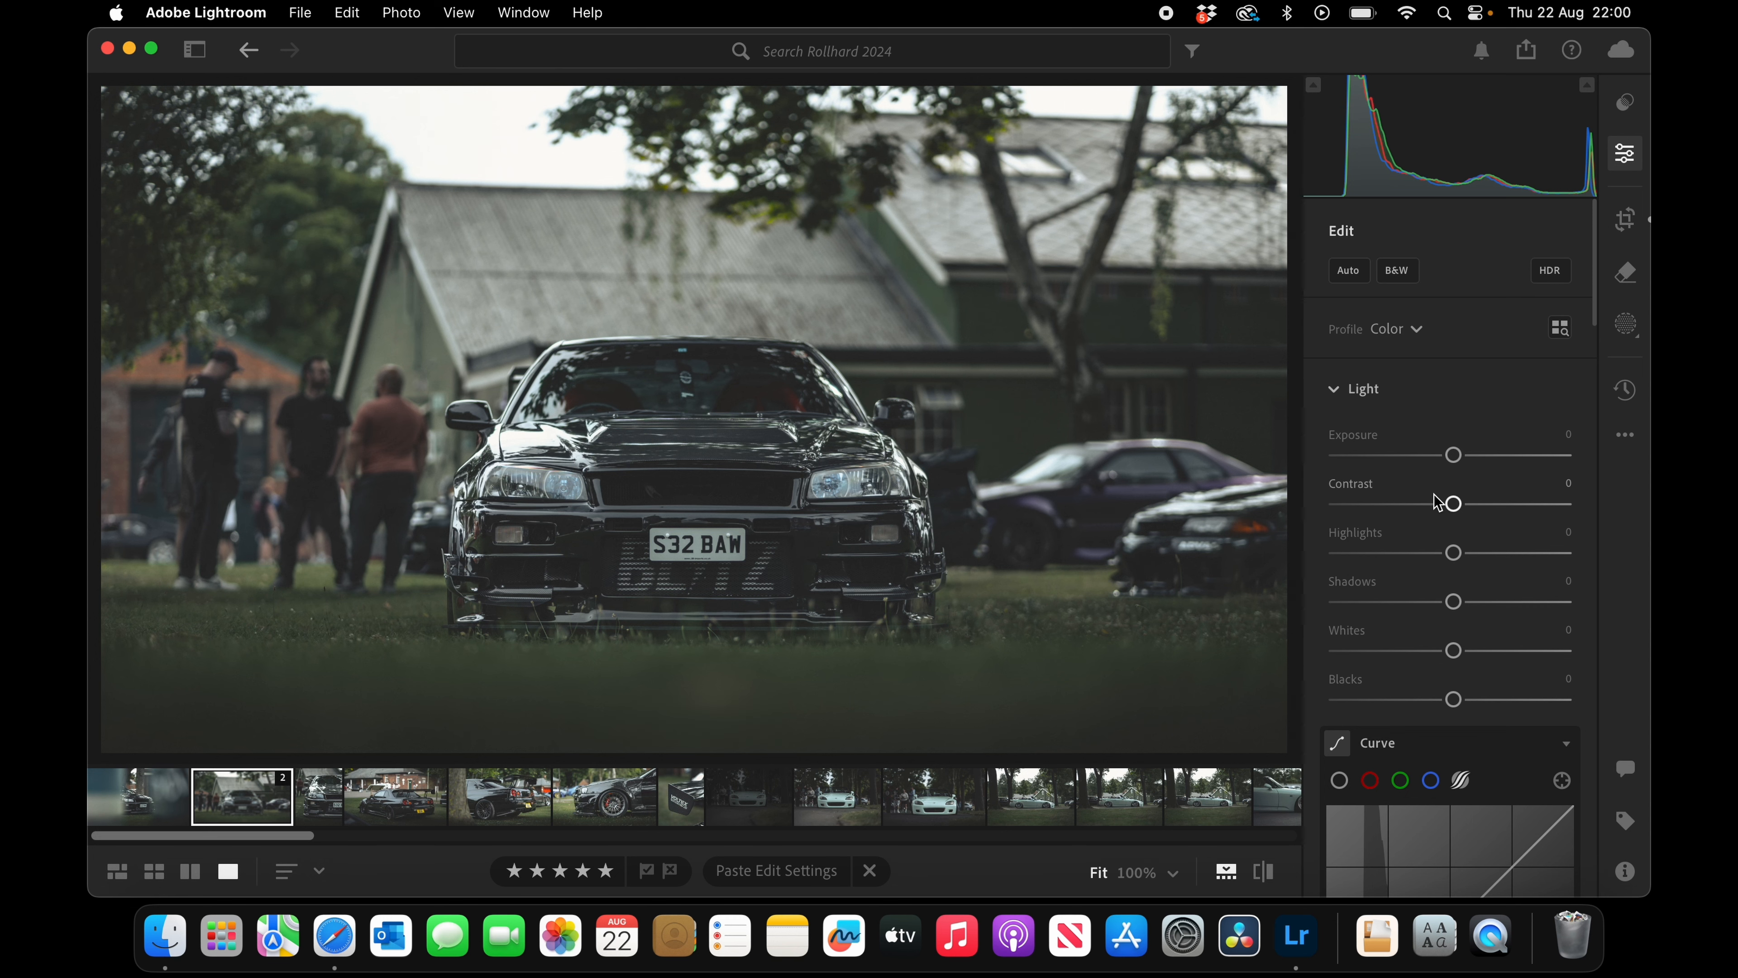
Step: Set the front-view black car photo's exposure to +2.18, contrast, highlights, shadows and blacks to -100, and whites to +58
left_click_drag(1453, 454, 1330, 512)
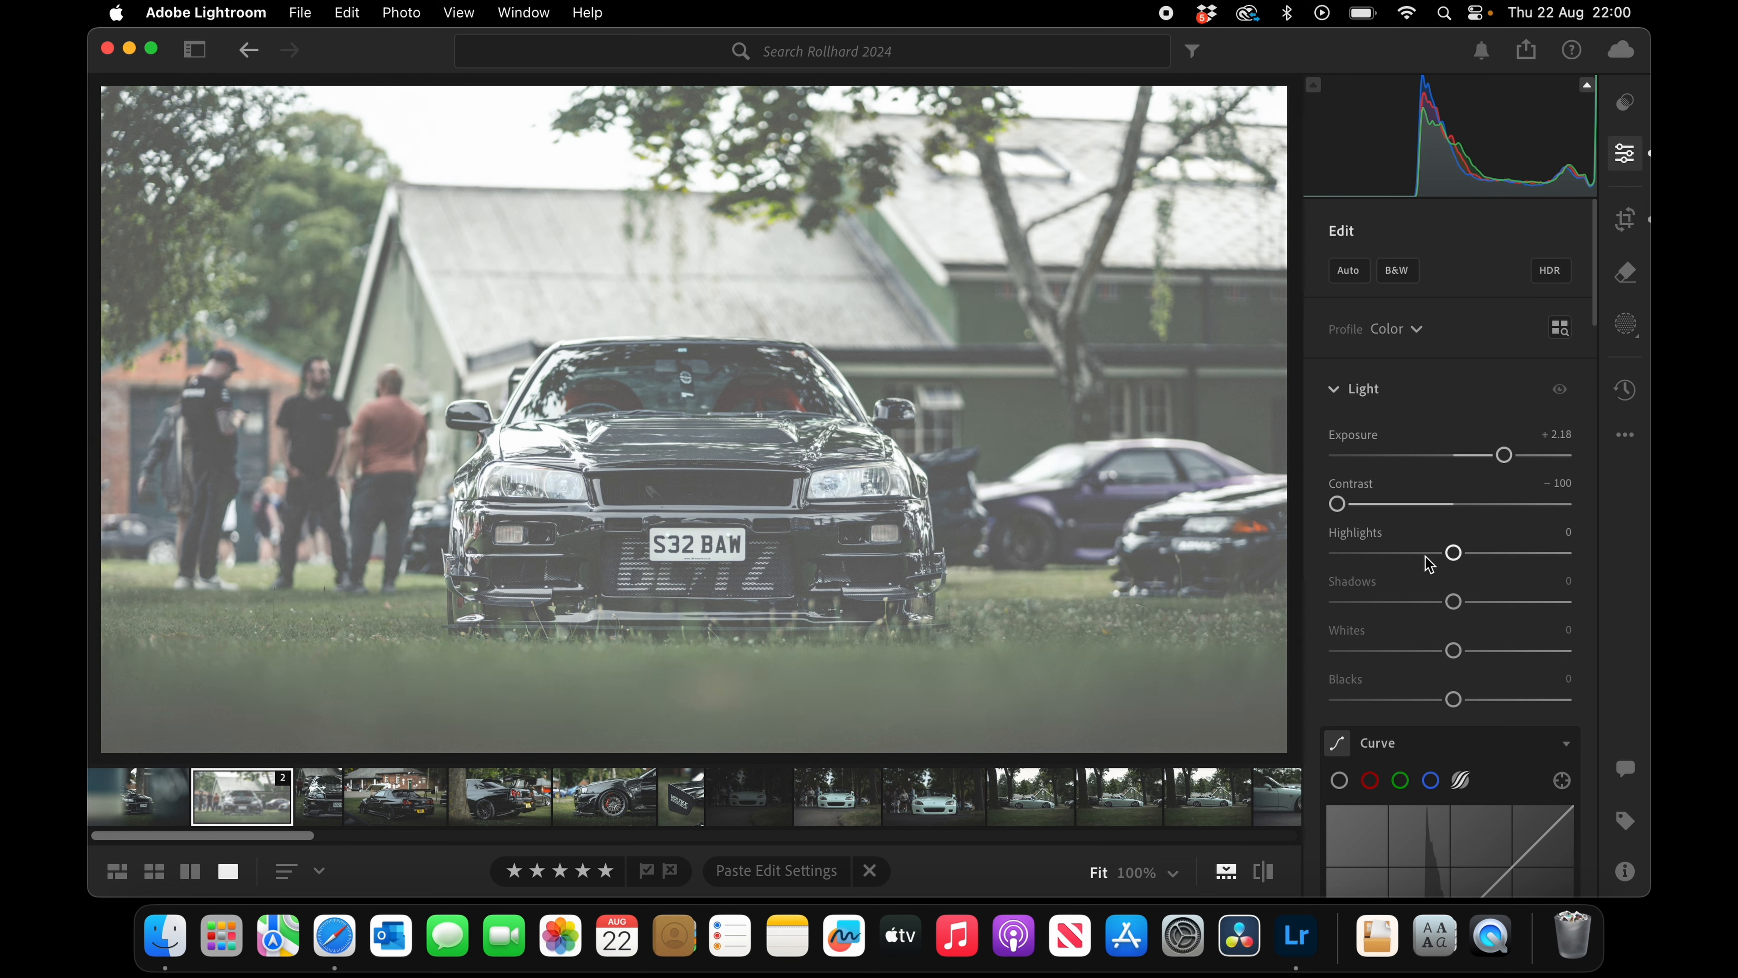
left_click_drag(1452, 553, 1280, 562)
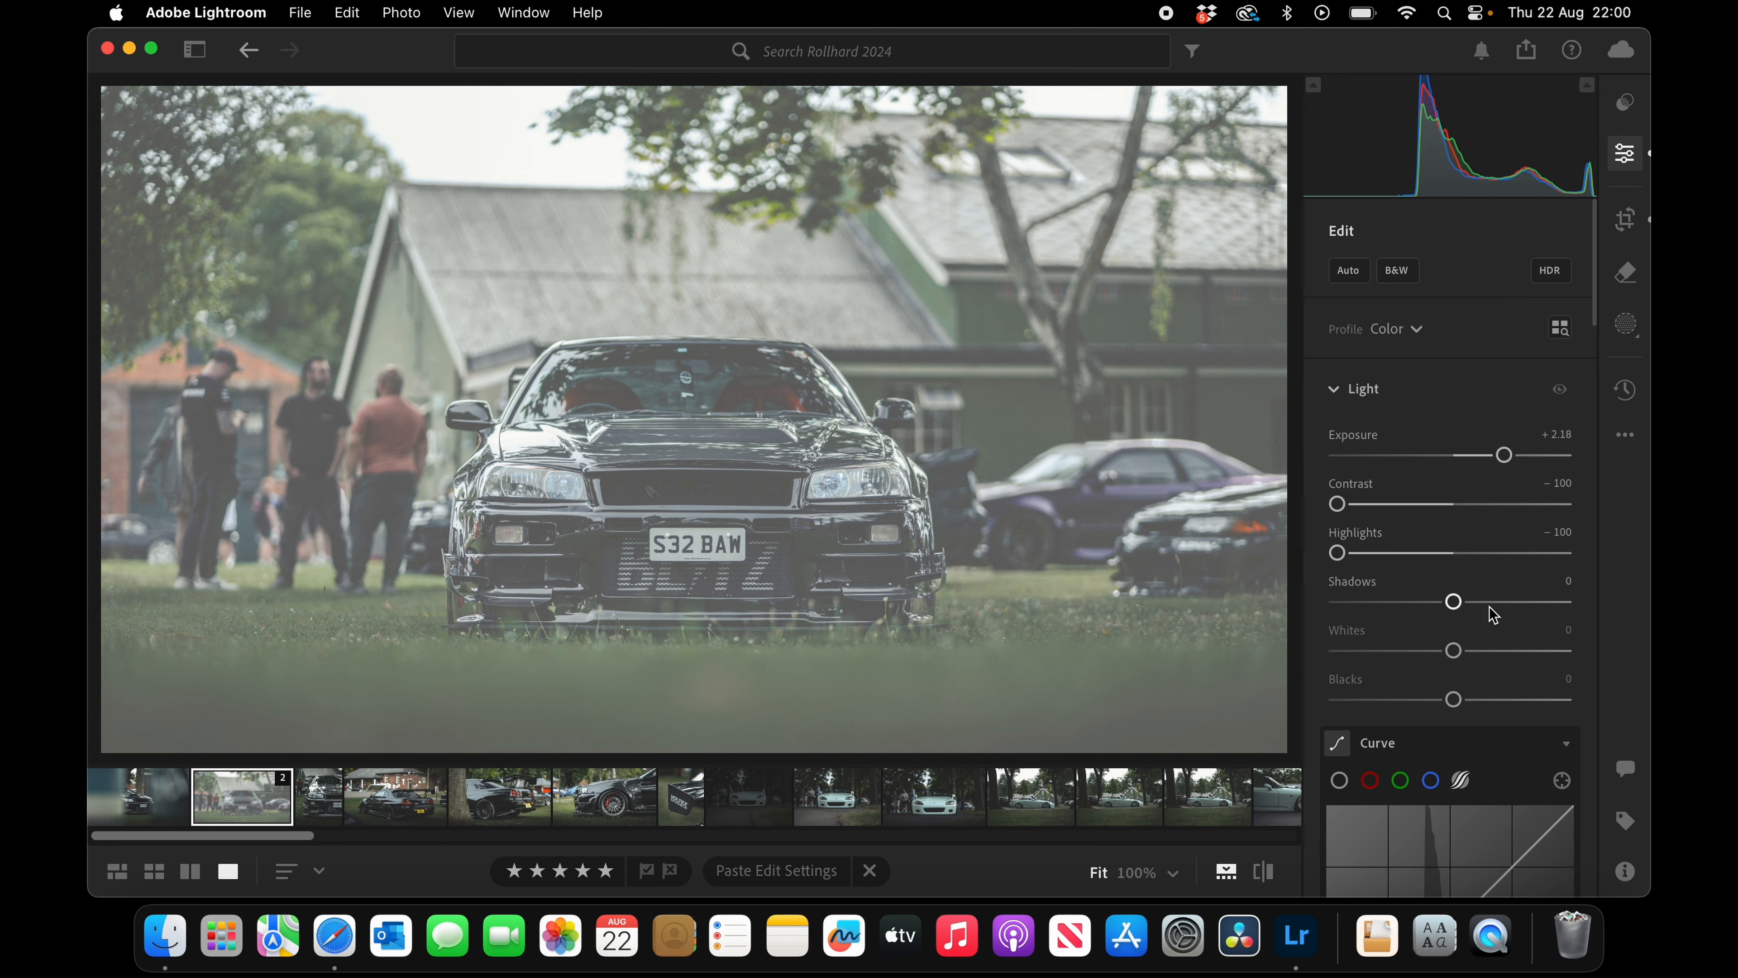
left_click_drag(1460, 606, 1334, 607)
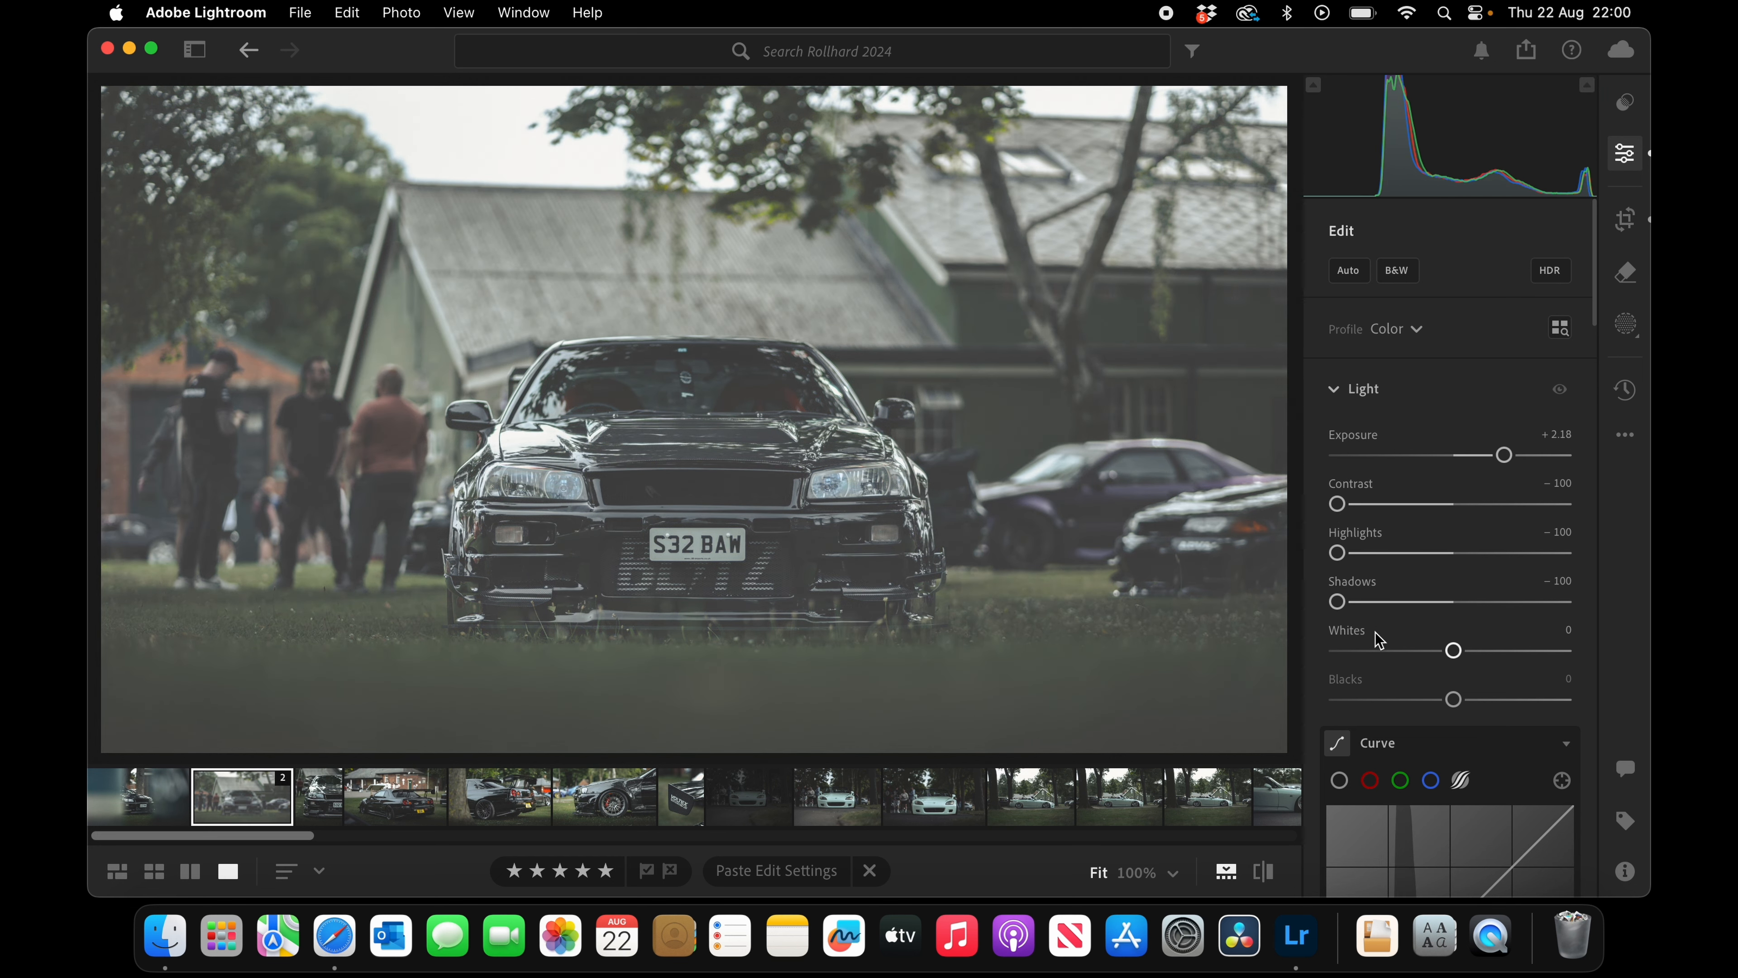
left_click_drag(1456, 651, 1520, 650)
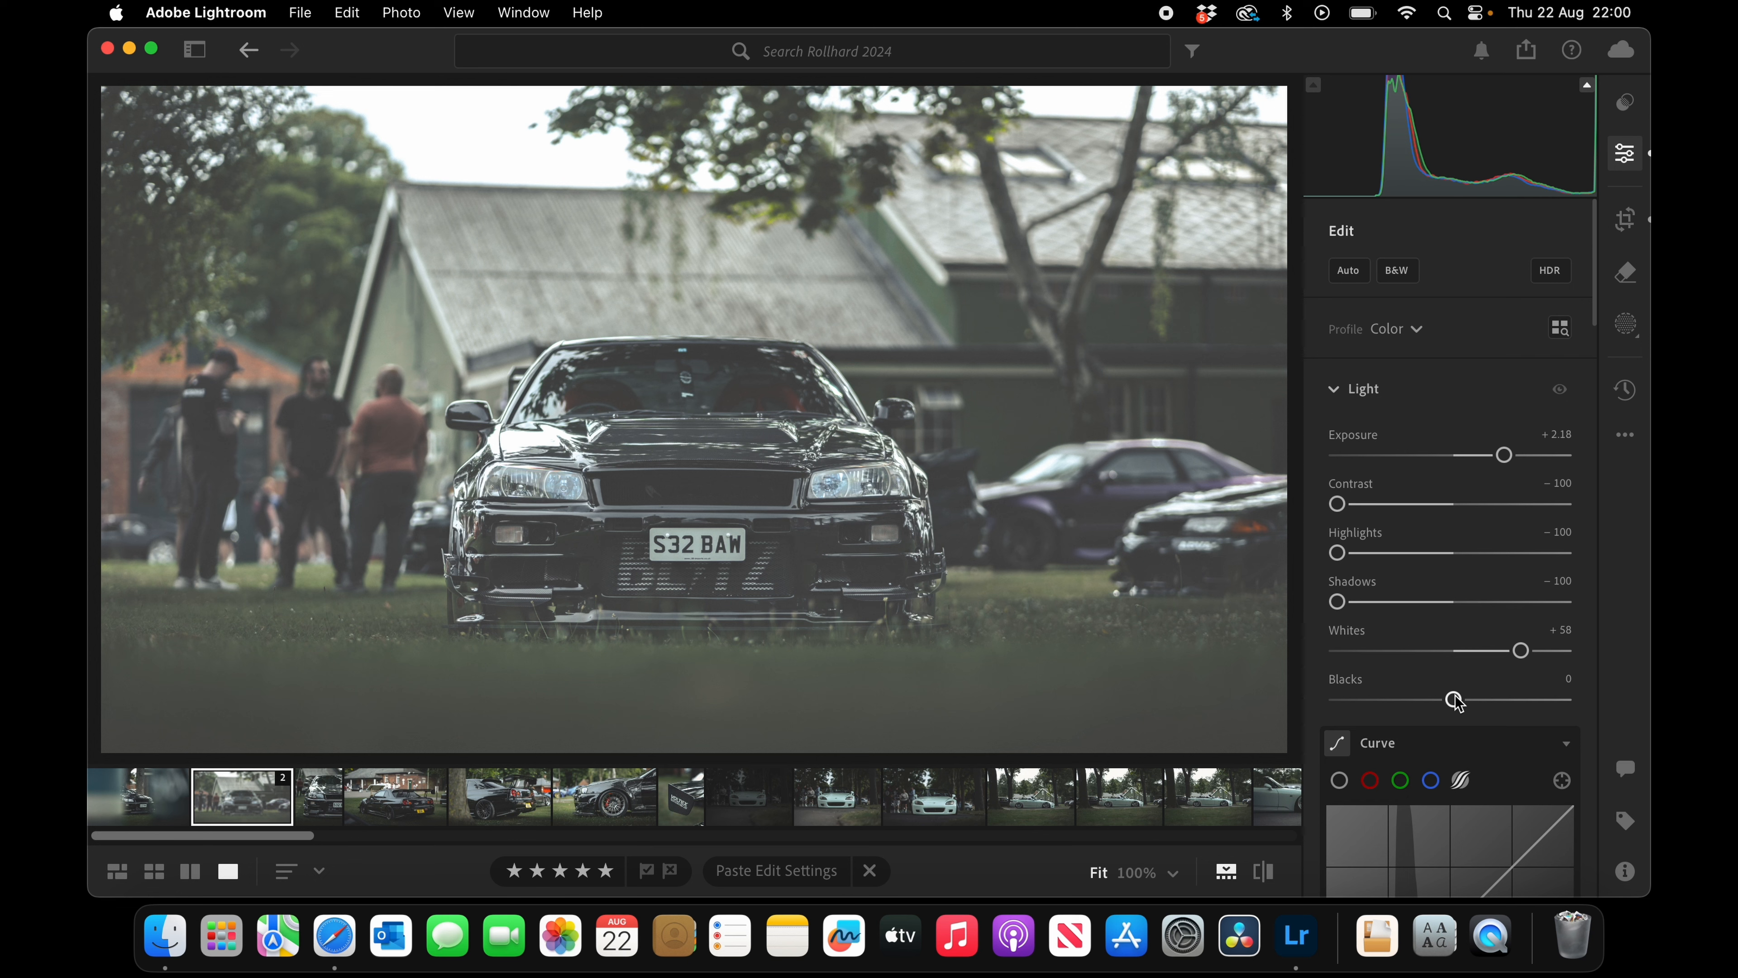
left_click_drag(1455, 701, 1327, 709)
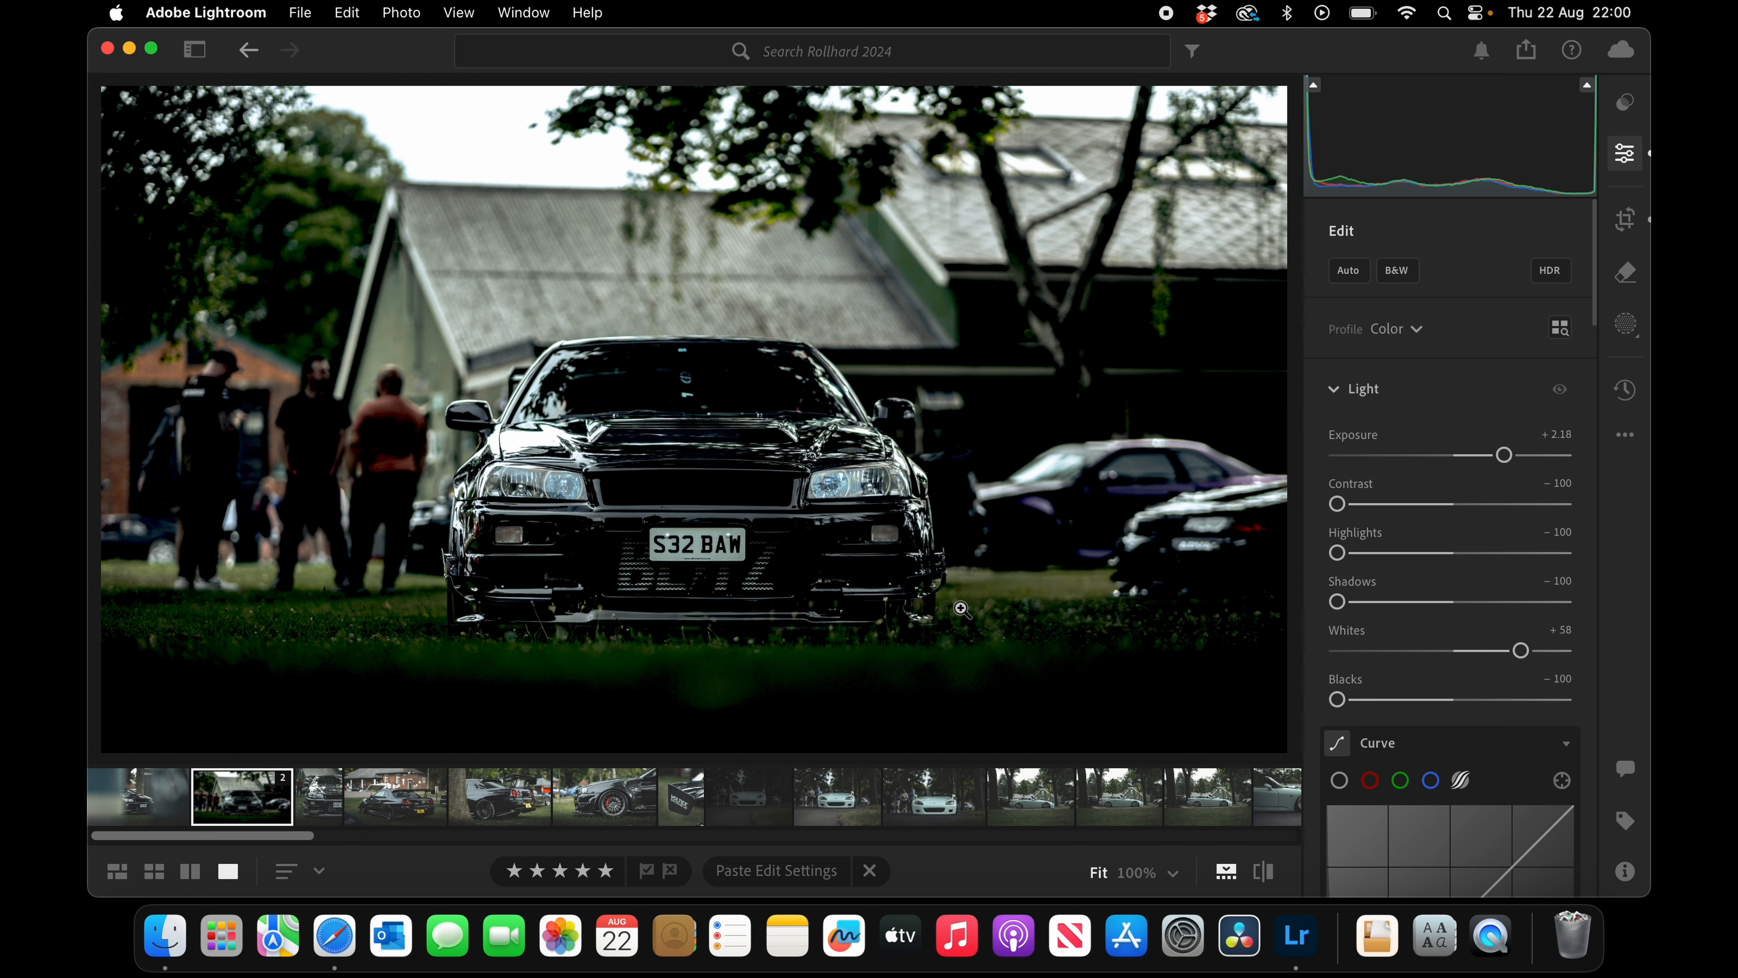
Step: Undo the blacks, whites, shadows, highlights, contrast and exposure changes on the front-view black car photo
key("super+z")
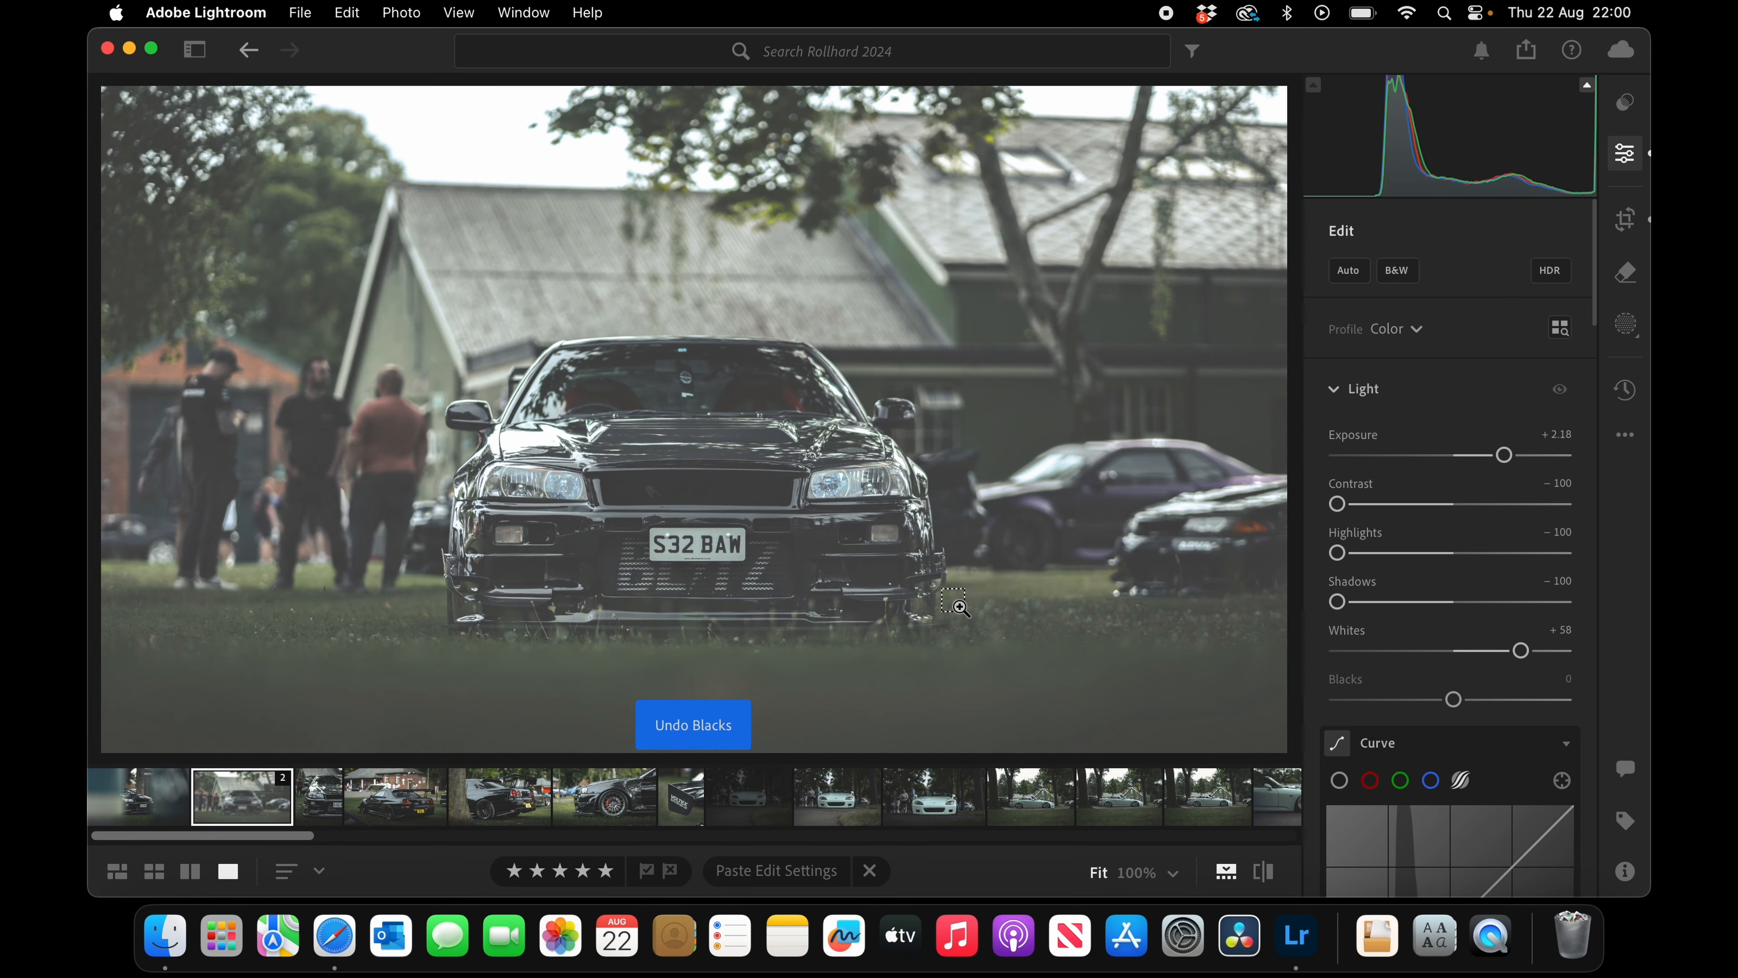
key("super+z")
key("super+z")
key("super+z")
key("super+z")
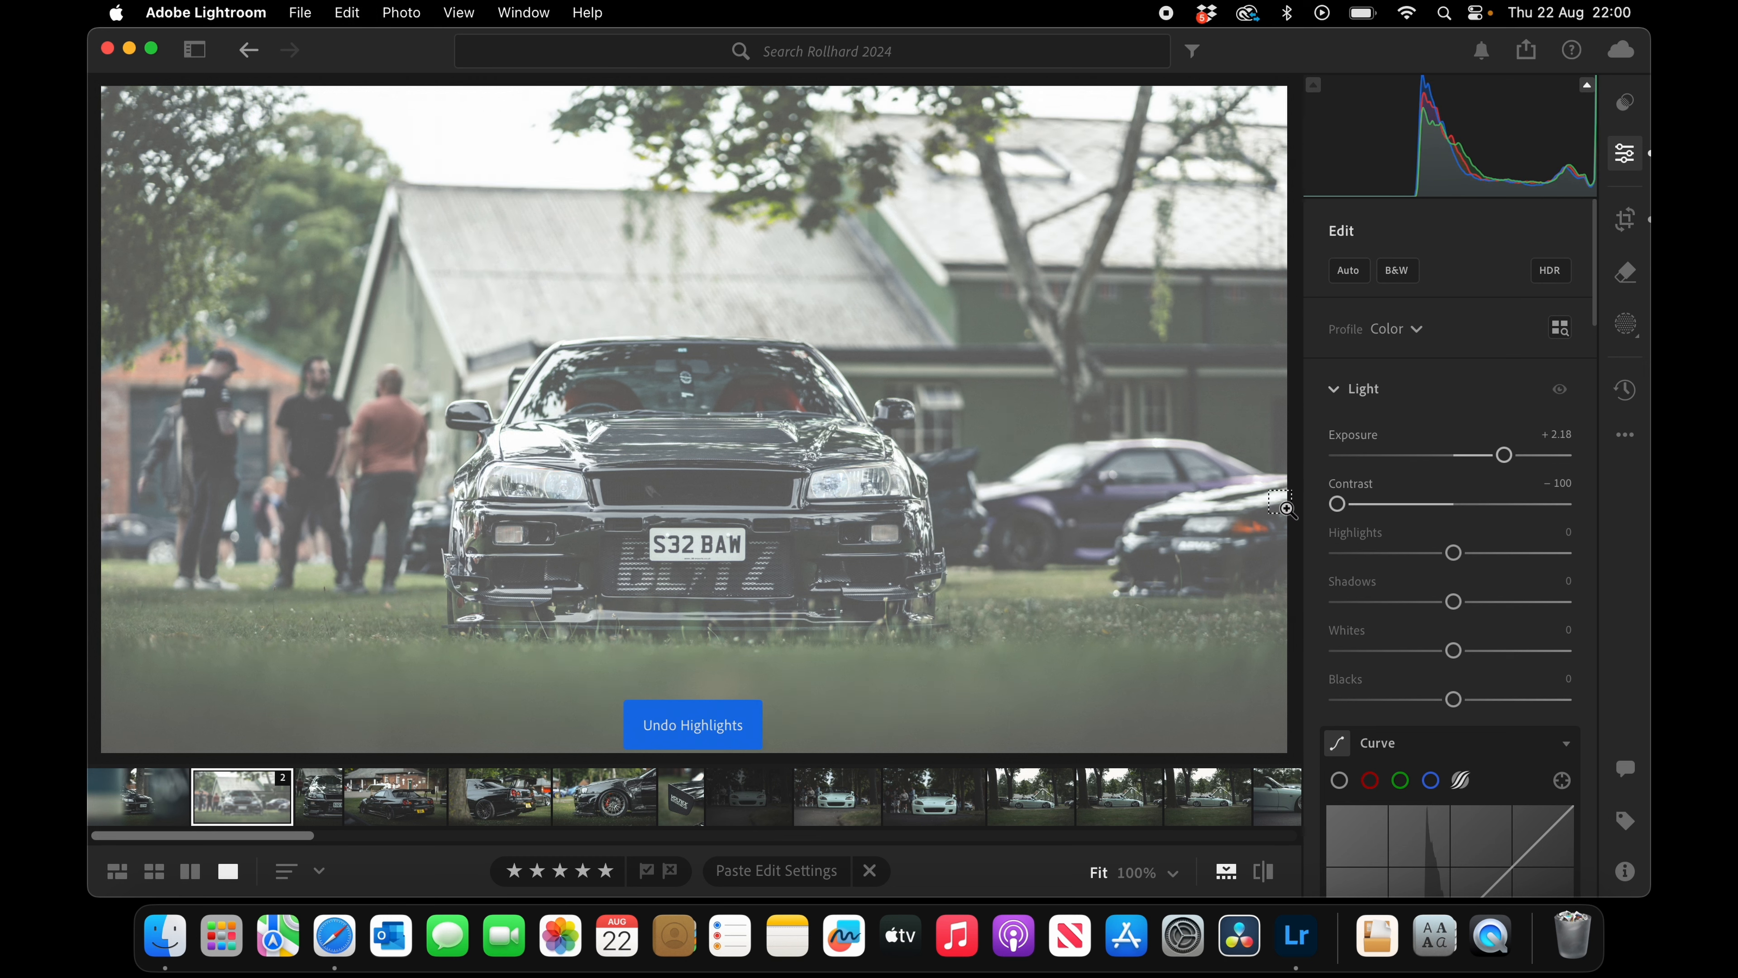
key("super+z")
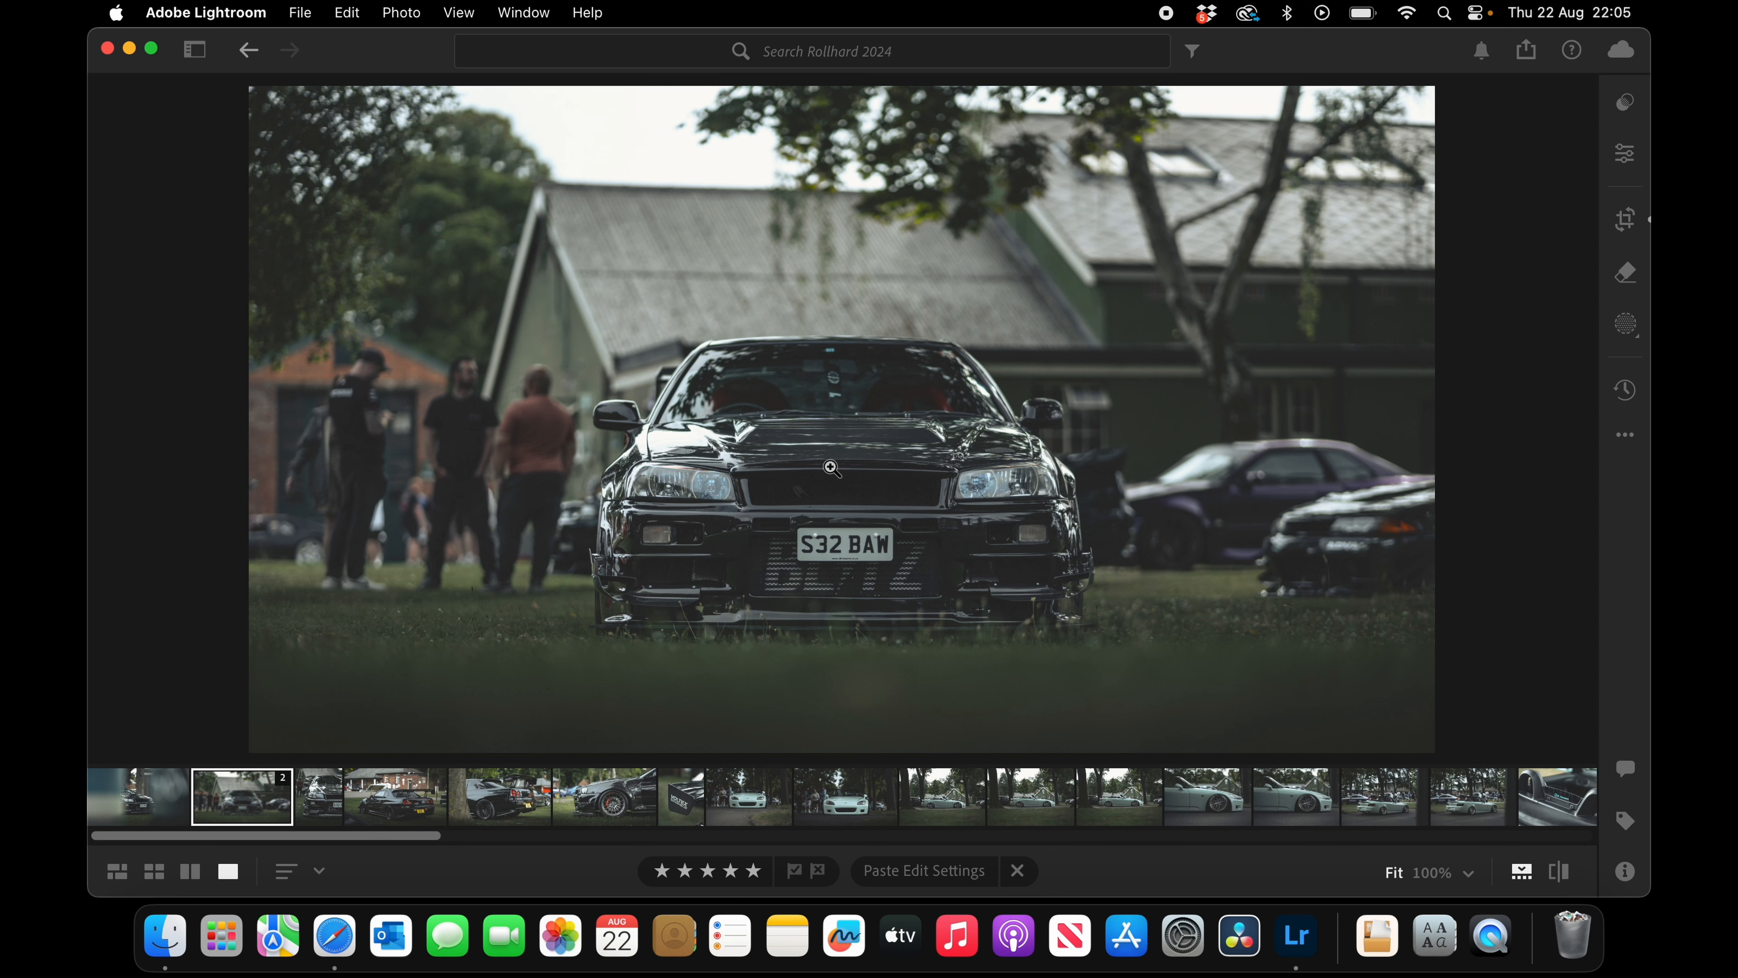
Step: Show and hide the Edit controls twice for the front-view black car photo, leaving them hidden
key("e")
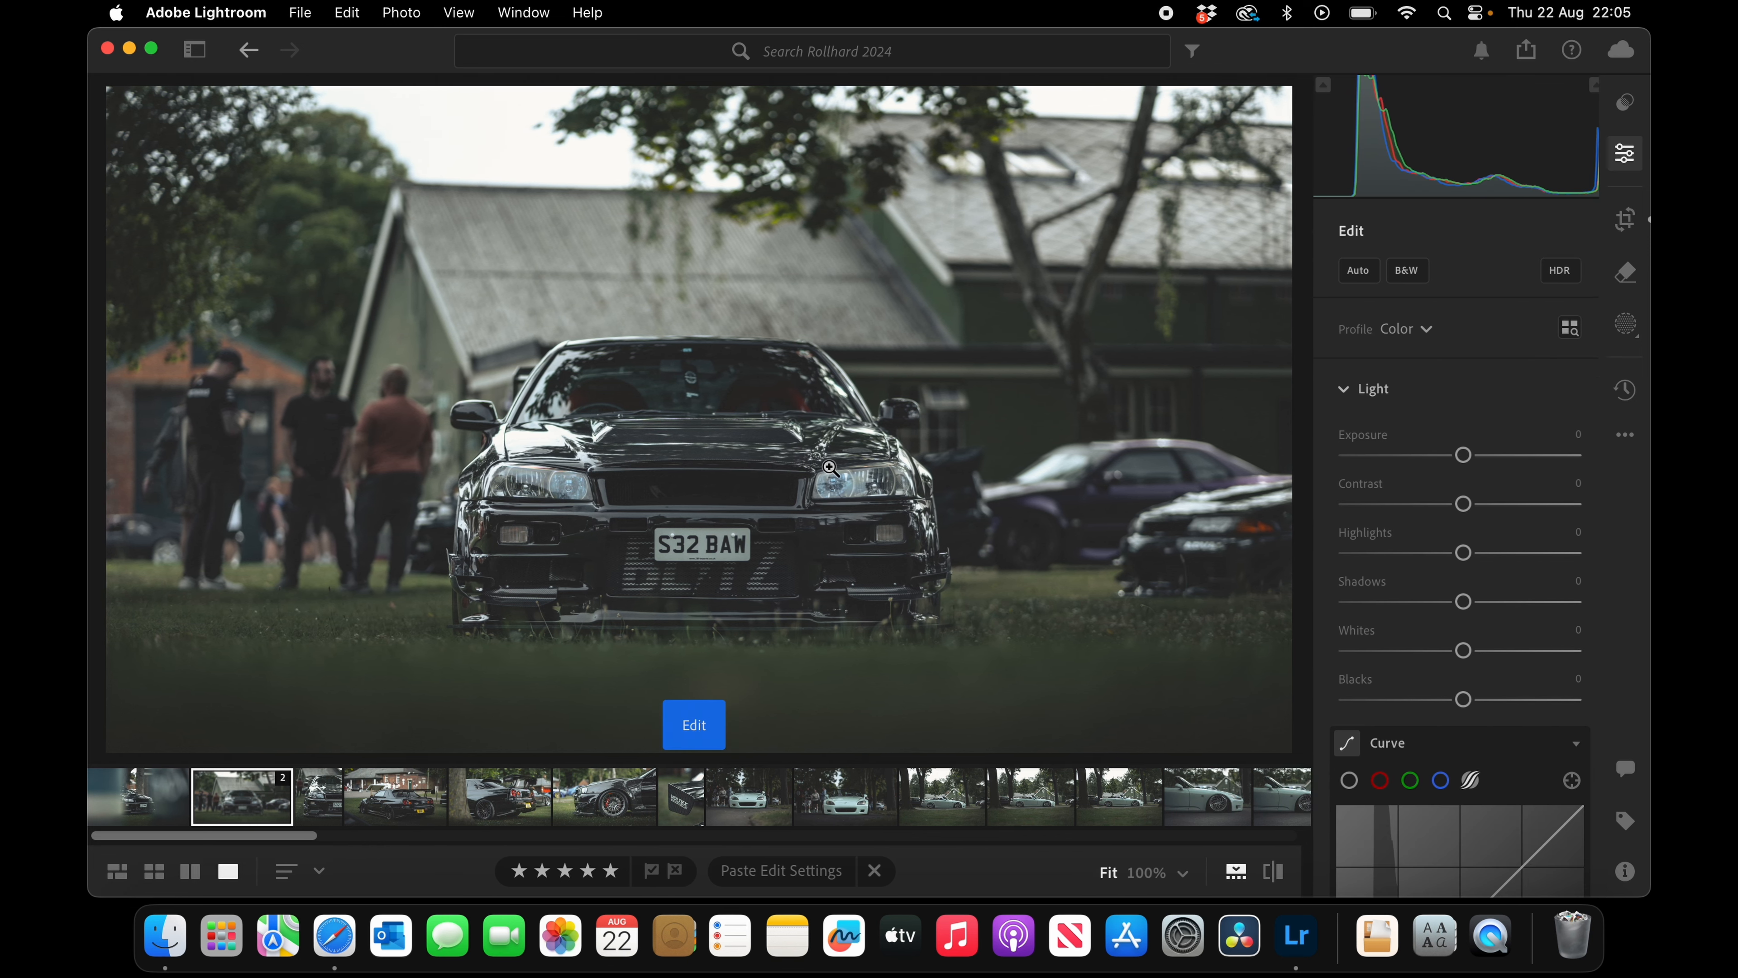
key("e")
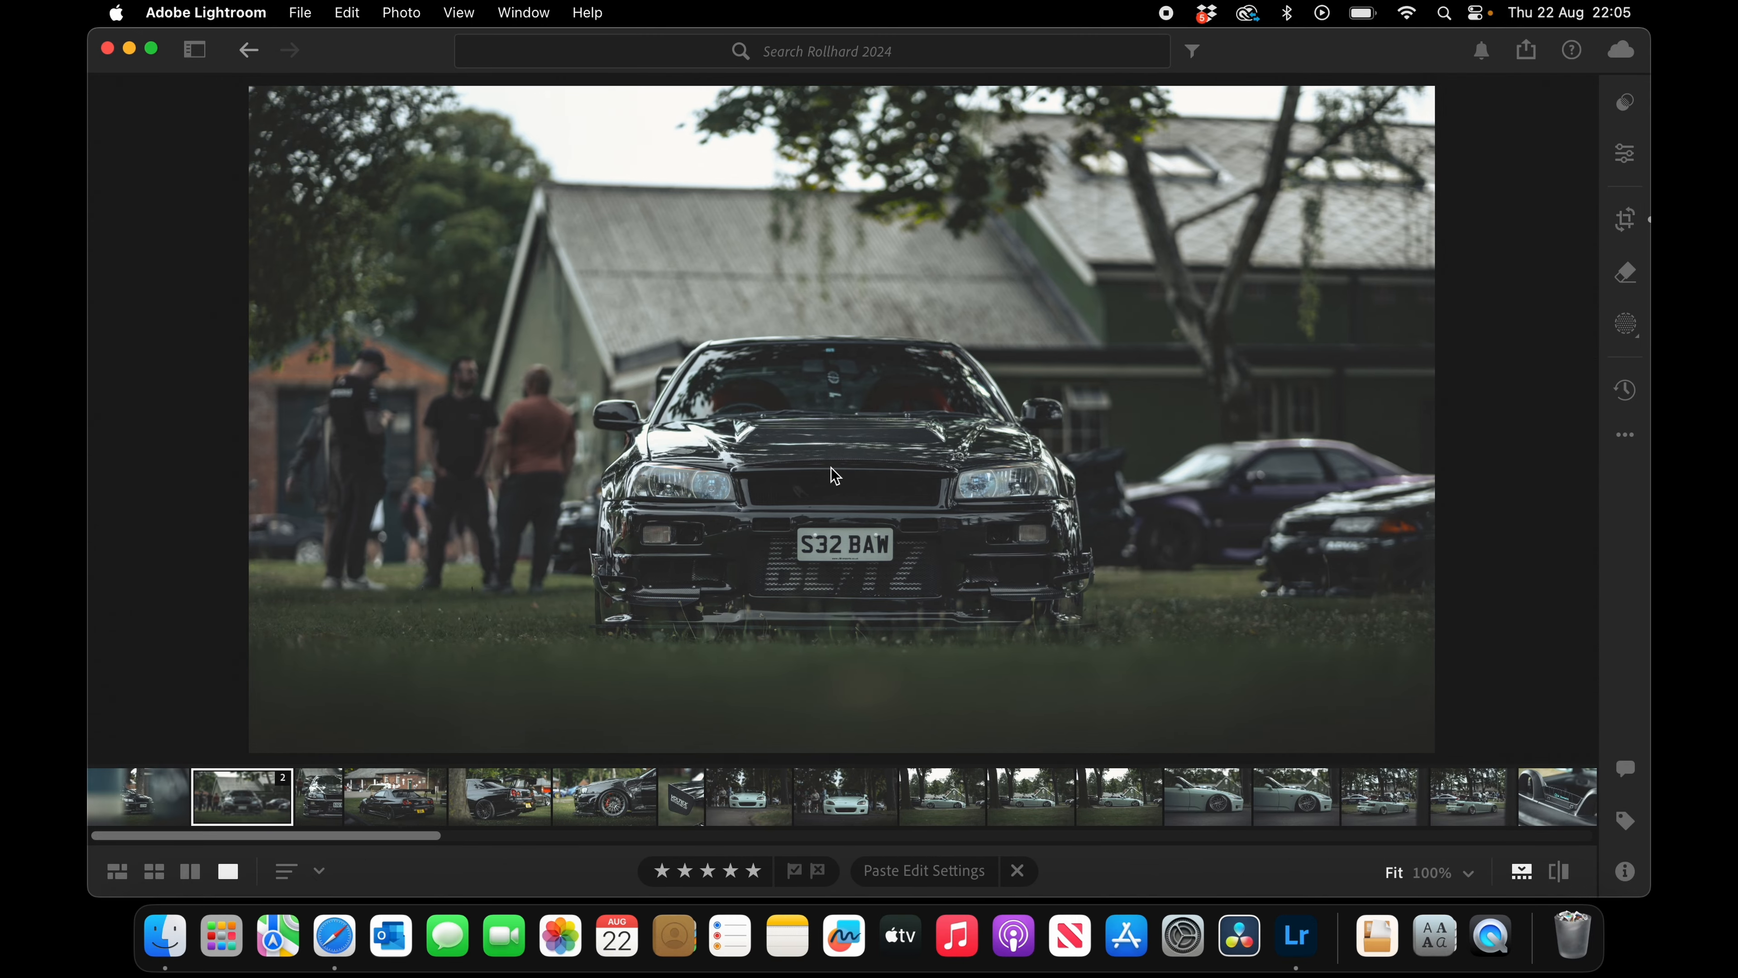
key("e")
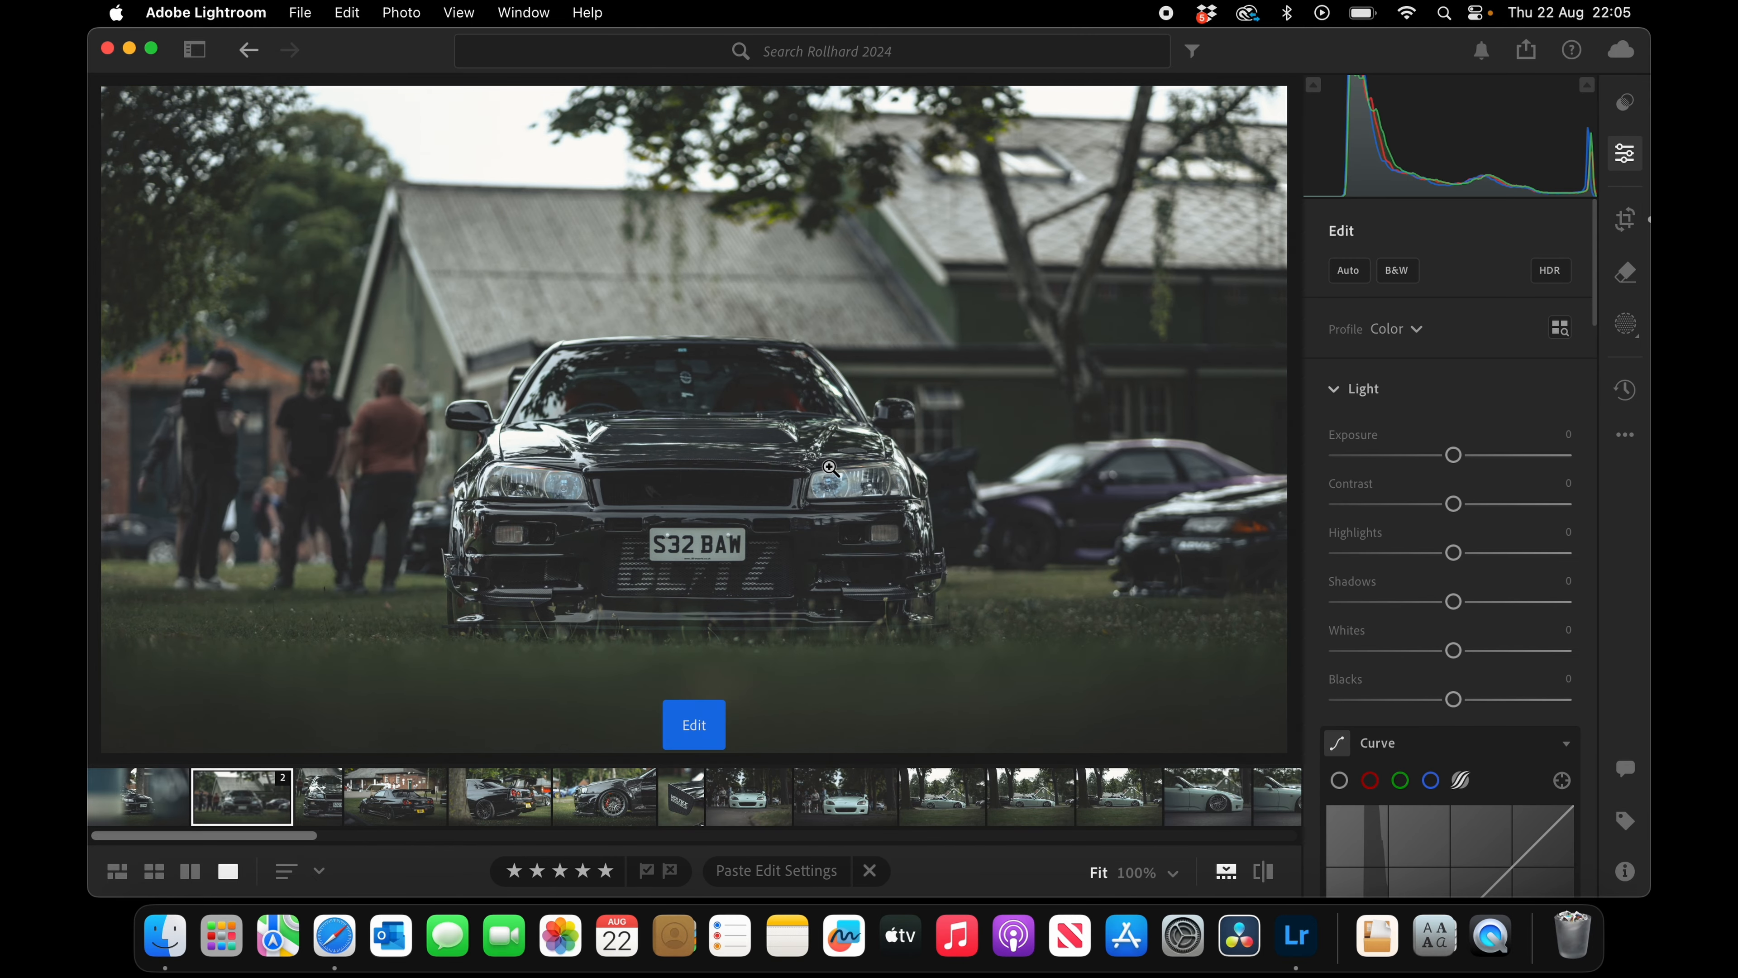
key("e")
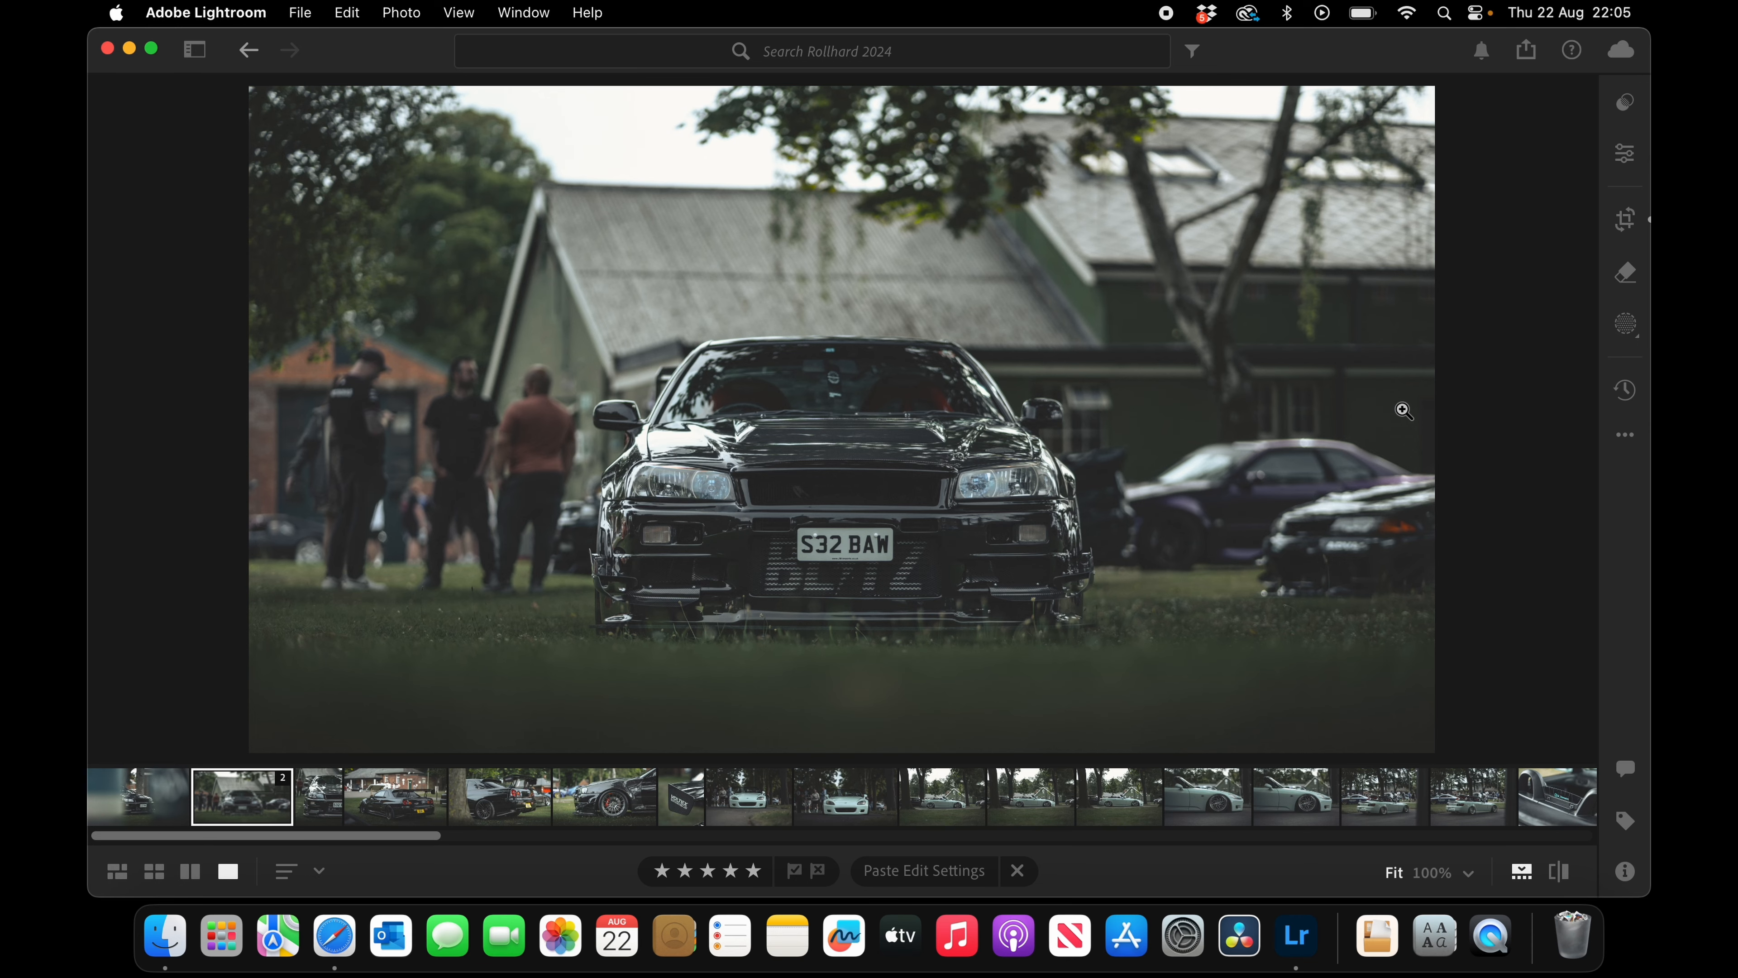
Step: Return to the photo grid and open DSC00692, the rear view of the black car, in the single-photo view
key("g")
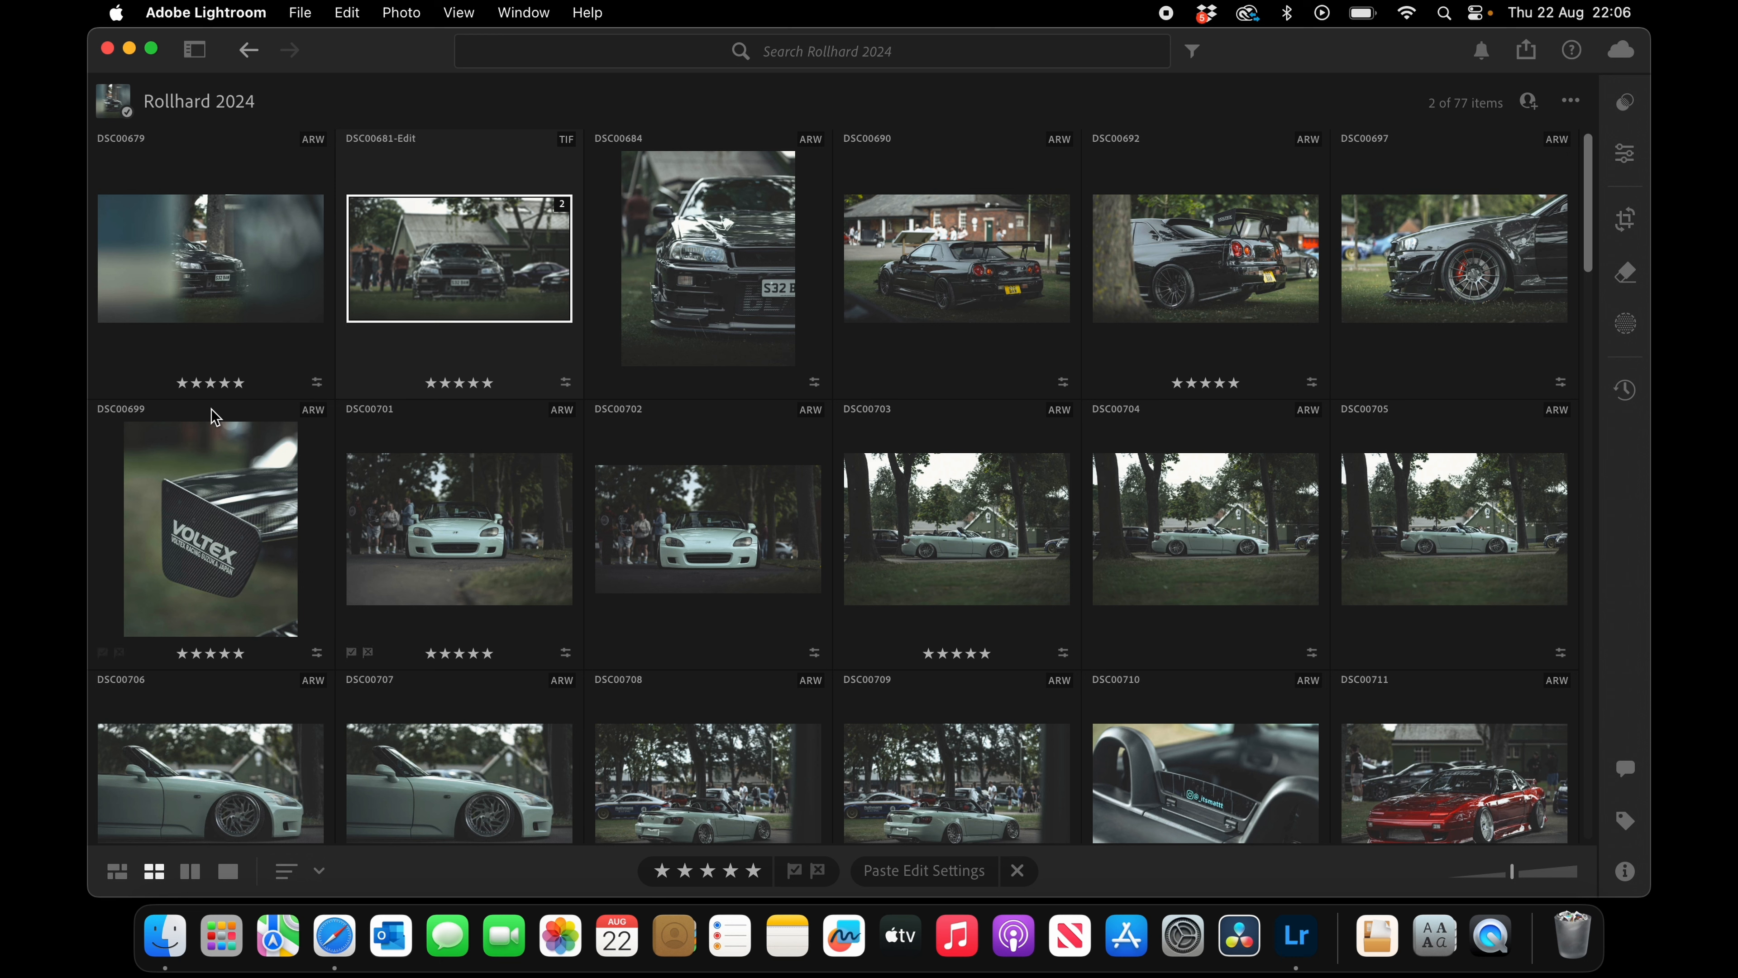
left_click(1250, 265)
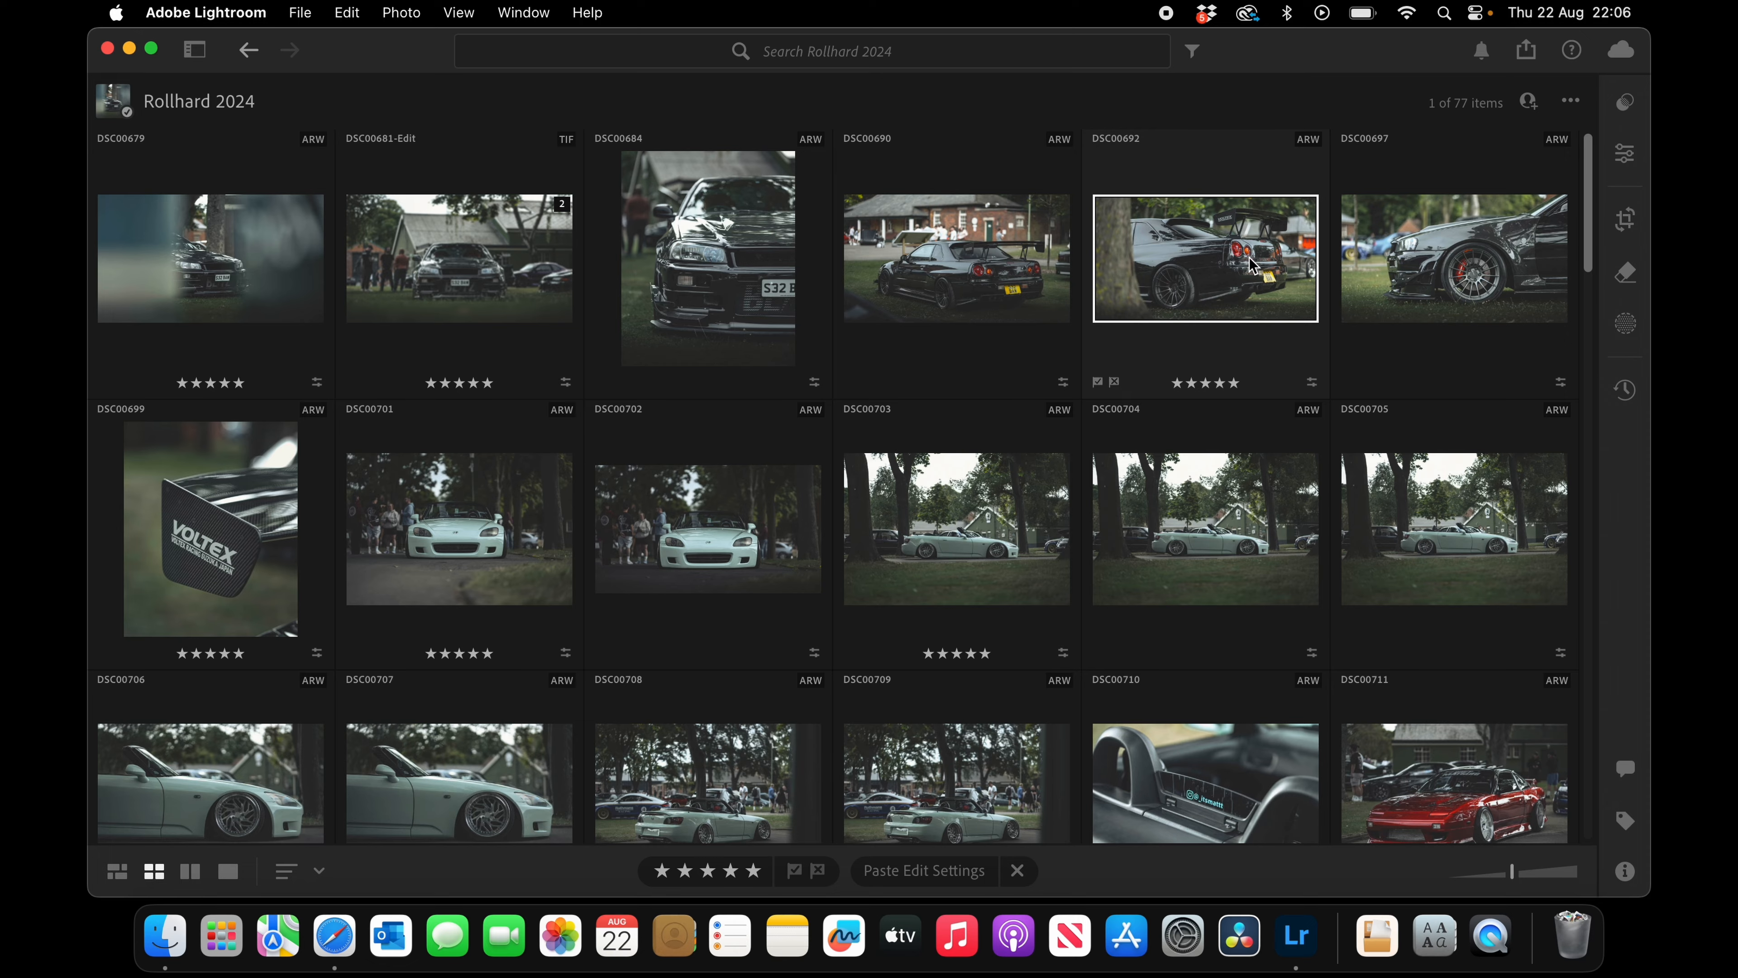
double_click(1250, 265)
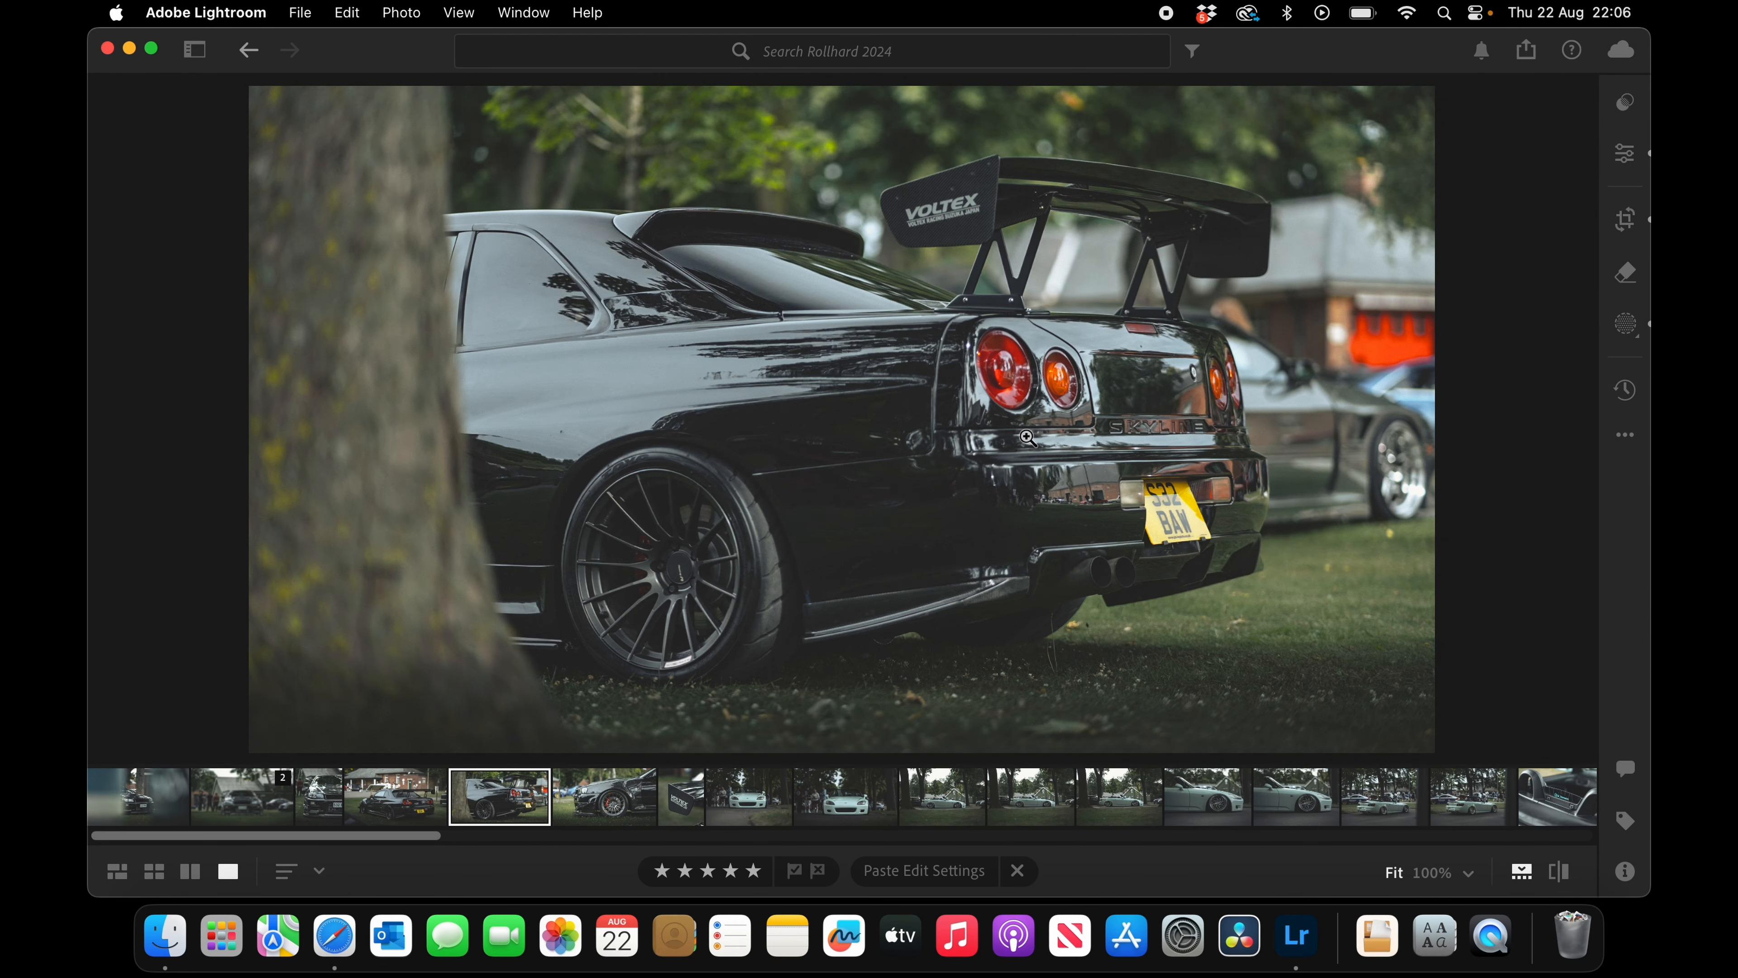
Step: Toggle the Edit controls on and off for DSC00692, leaving them hidden
key("e")
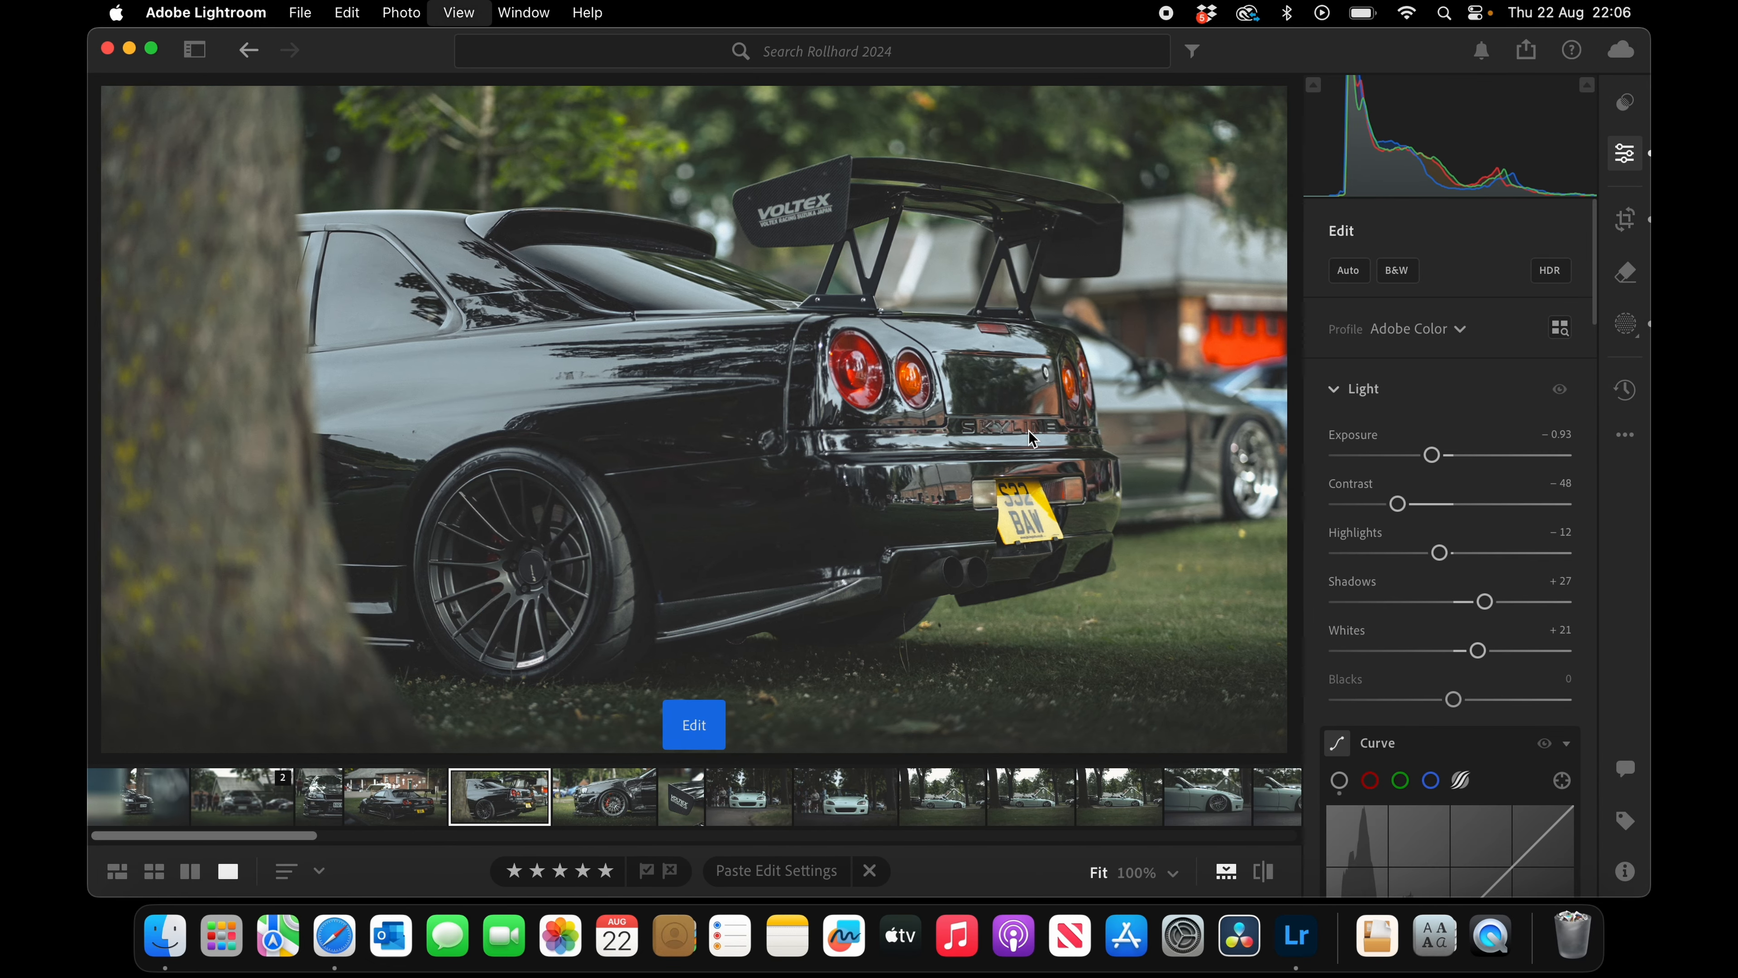
key("e")
key("e")
key("e")
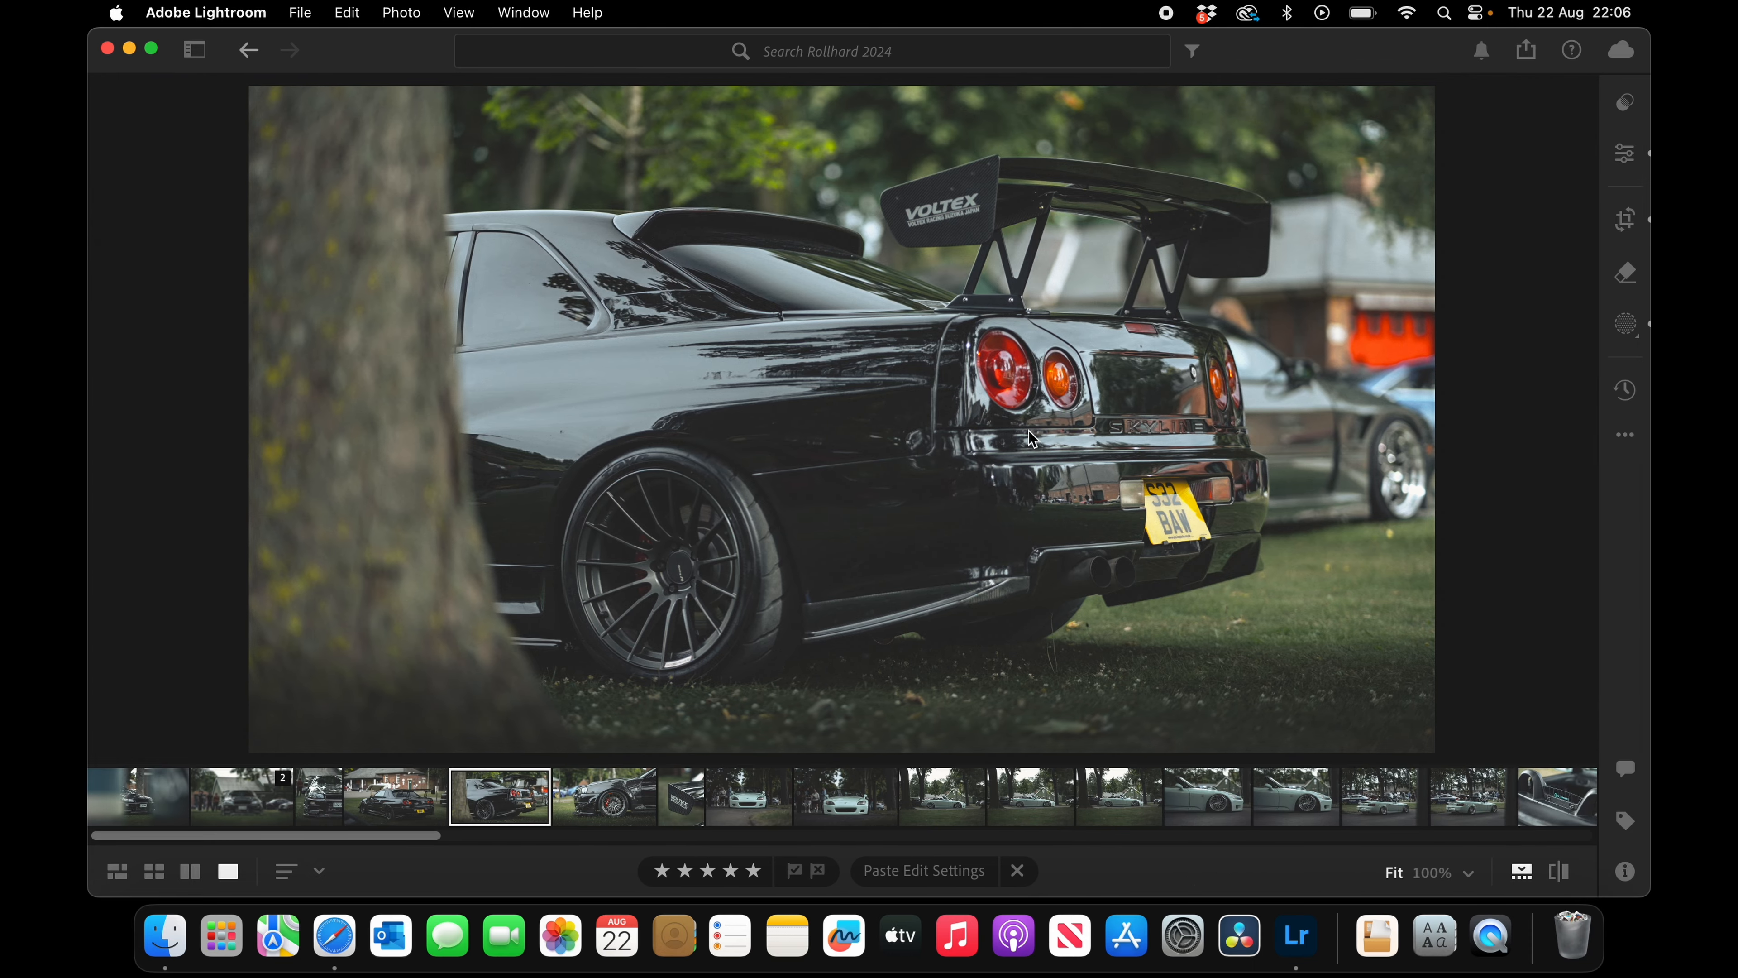